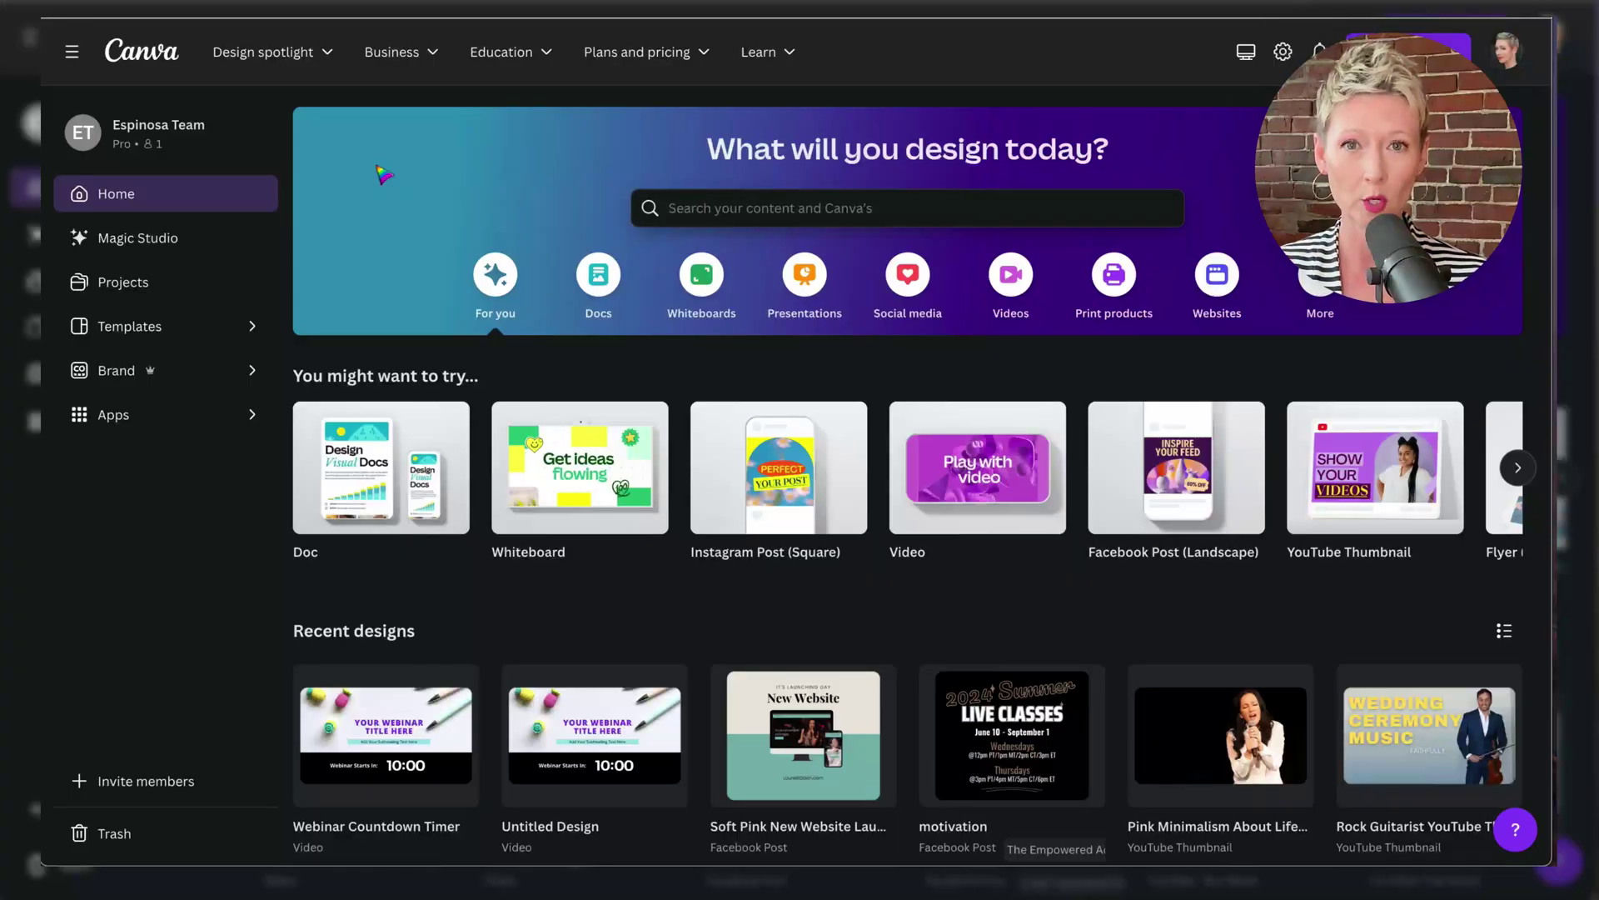
Step: Search Canva for 'webinar countdown timer' and scroll down to the Canva Templates results
left_click(752, 210)
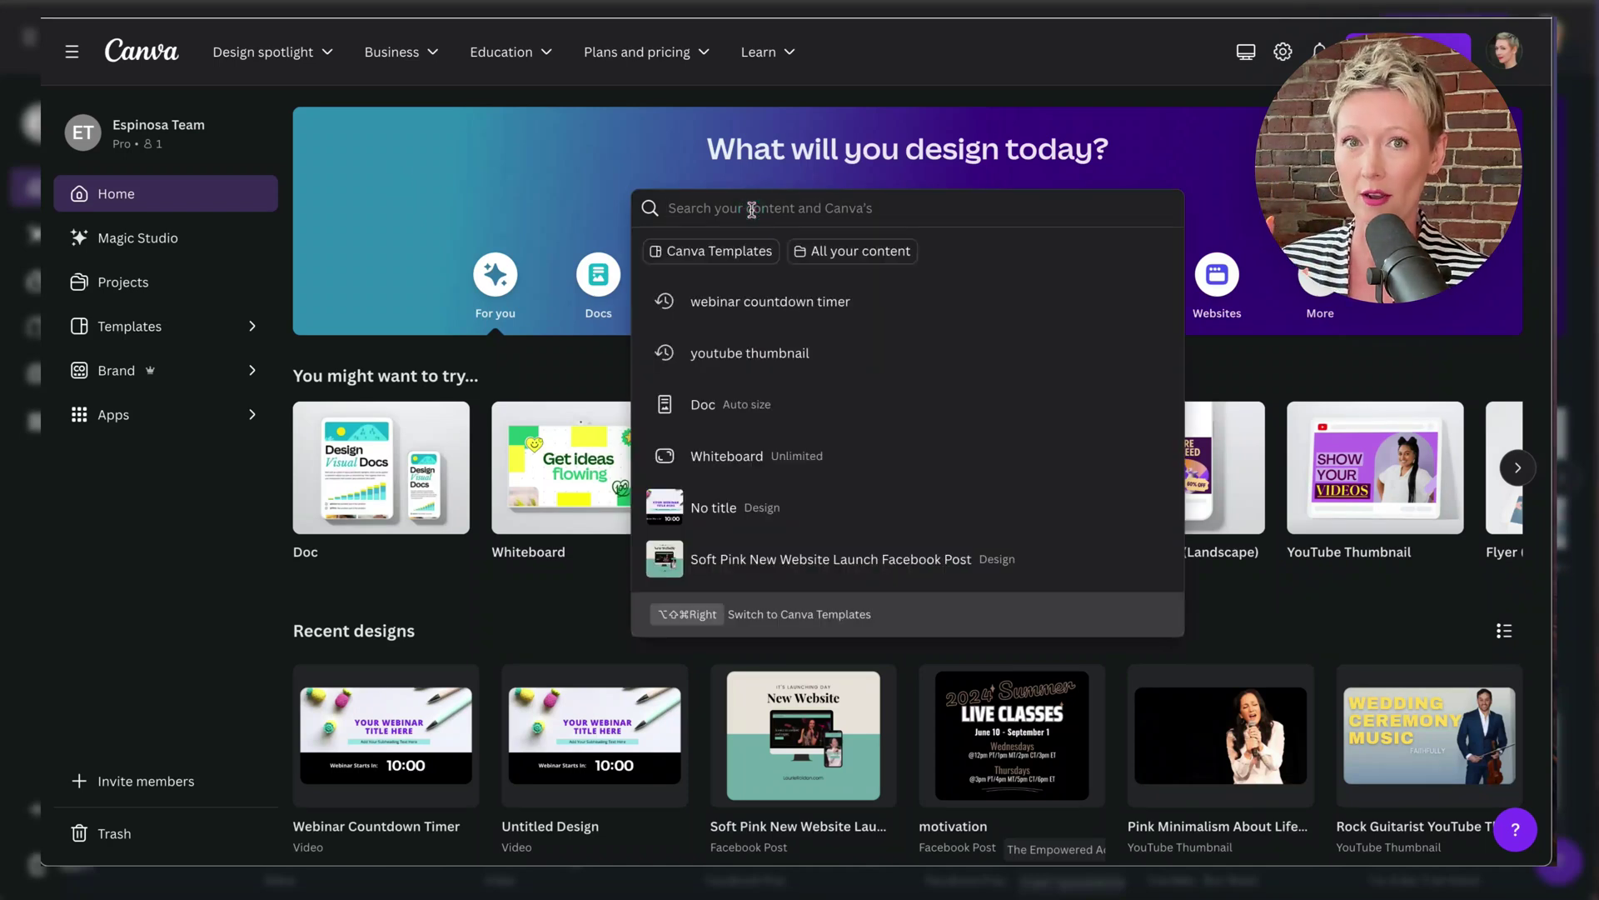
left_click(791, 315)
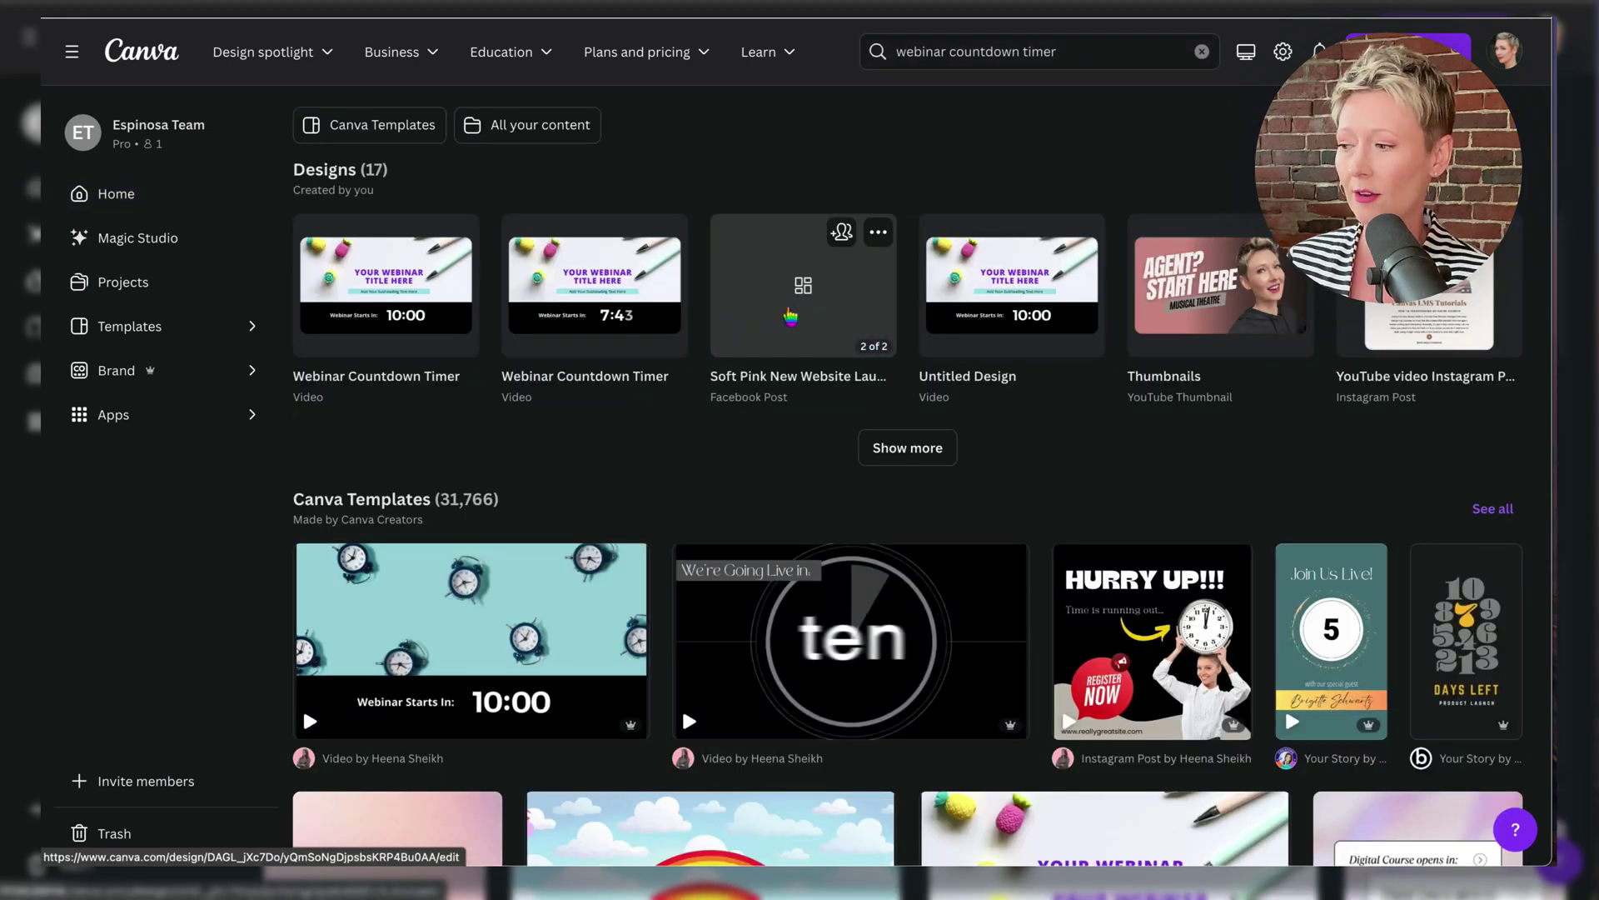
scroll(790, 317, "down", 3)
scroll(795, 315, "down", 1)
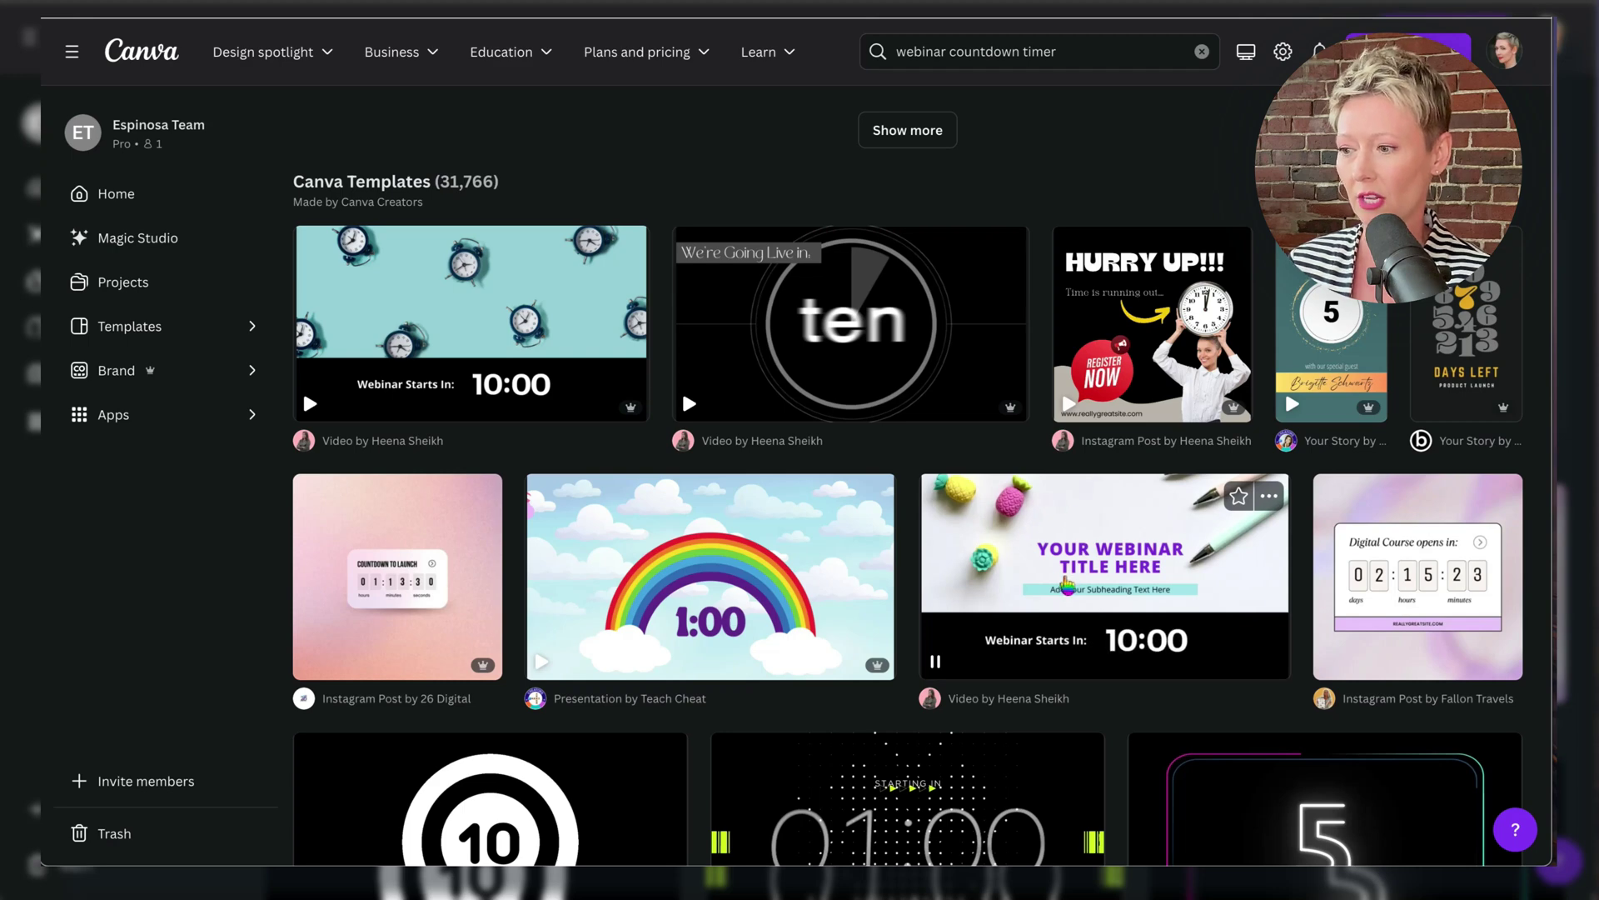
Step: Open the Webinar Countdown Timer template card and customize a copy of it
left_click(1068, 585)
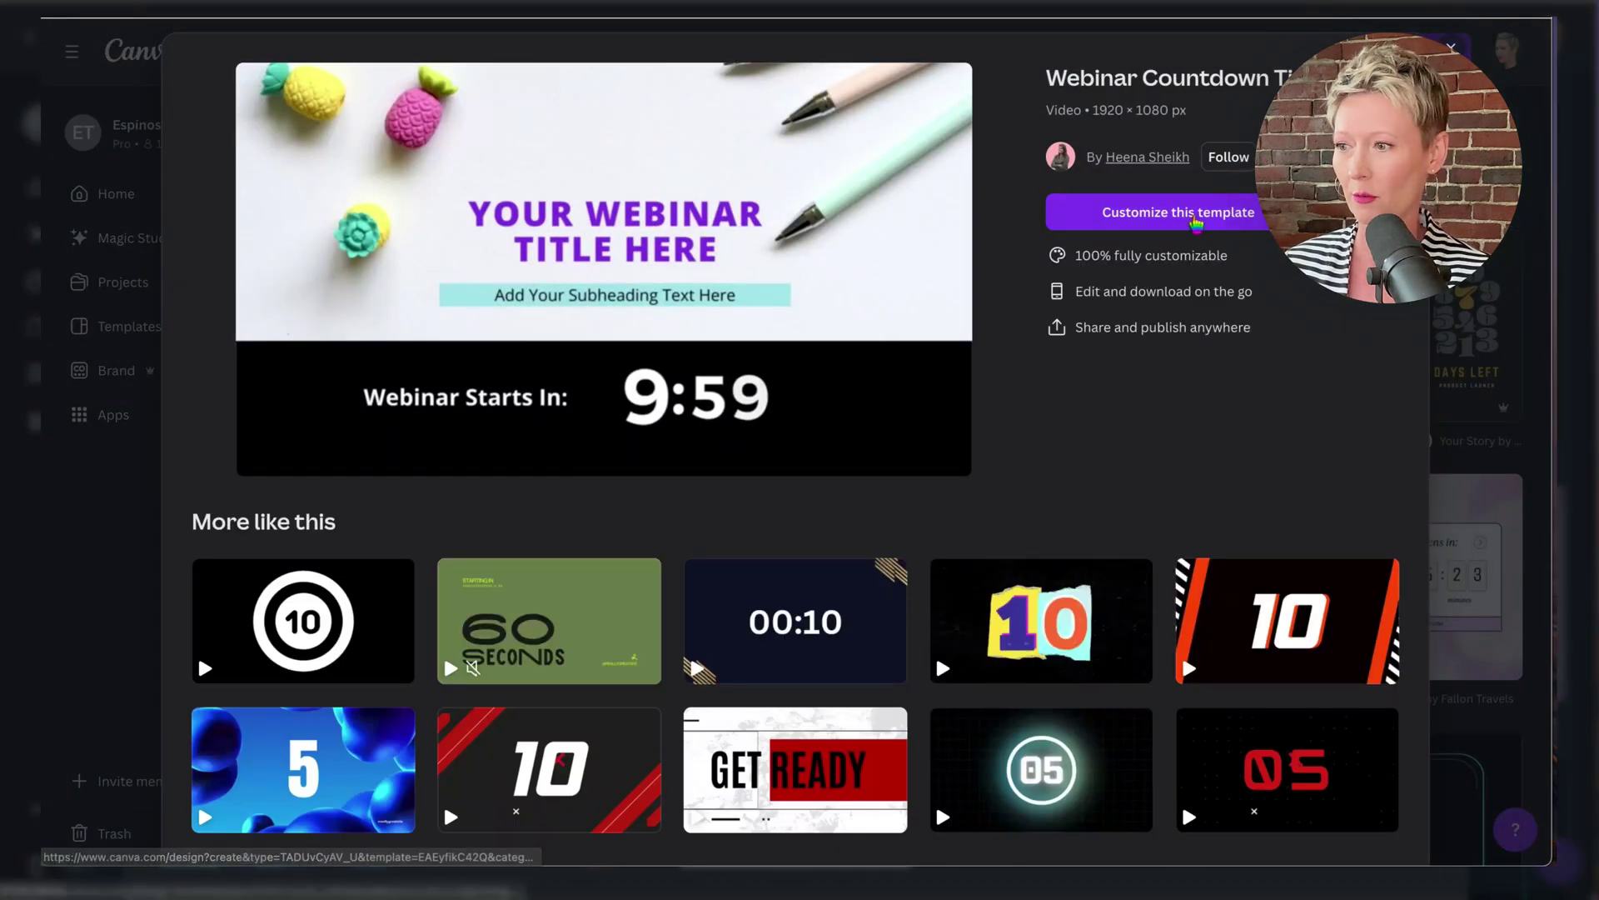
left_click(1195, 218)
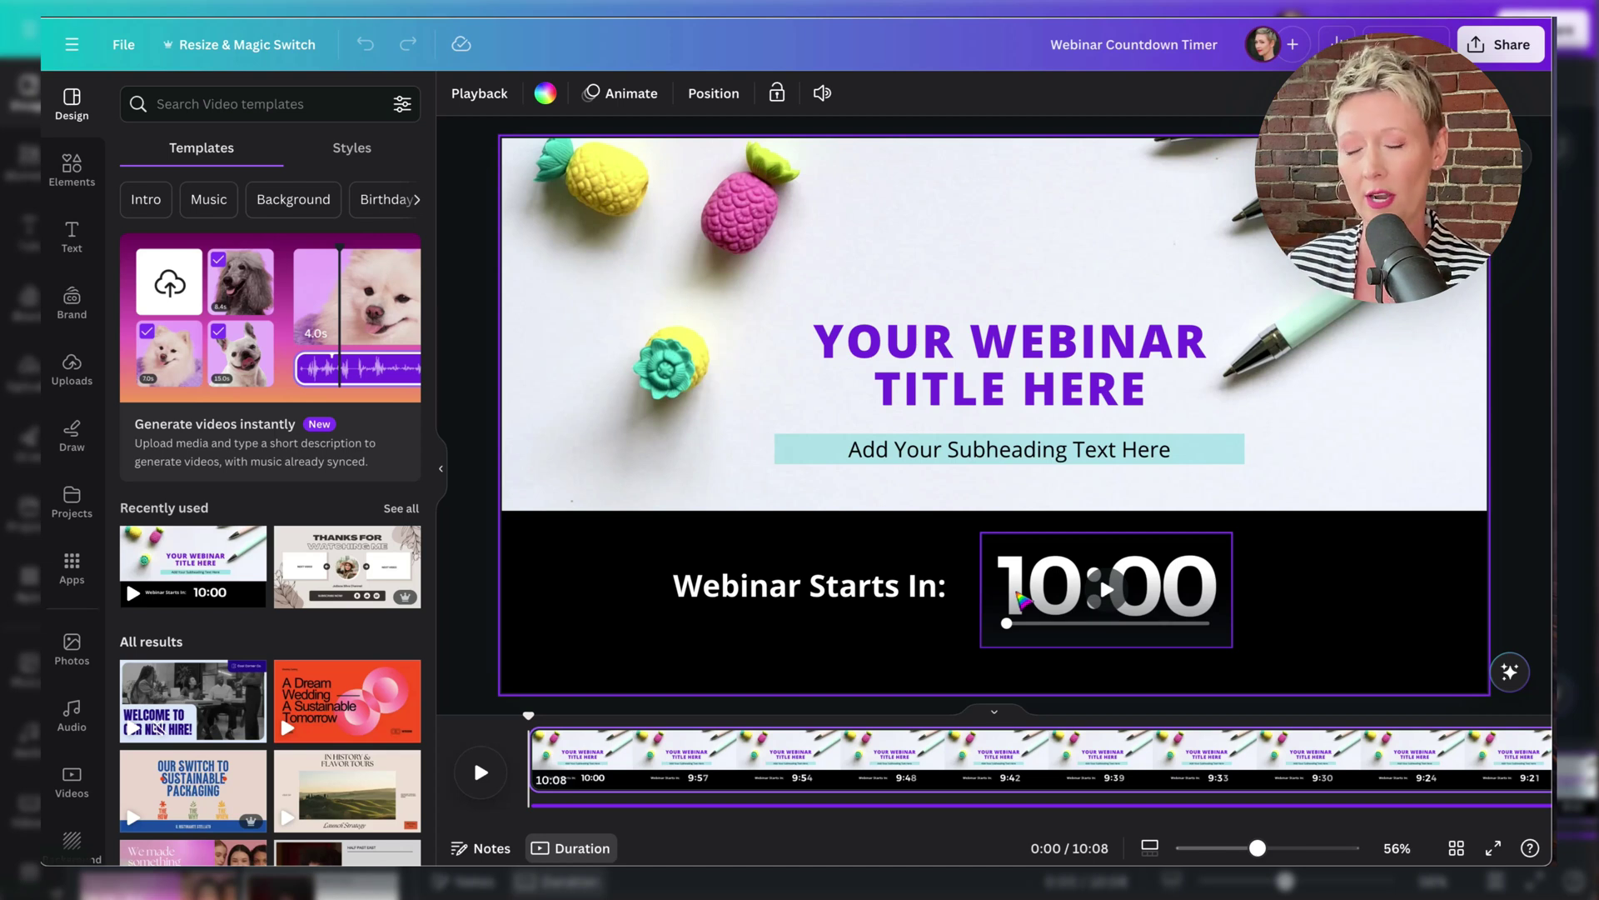
Step: Trim the start of the timer video so the clip runs 1:34 instead of 10:08
left_click(1033, 586)
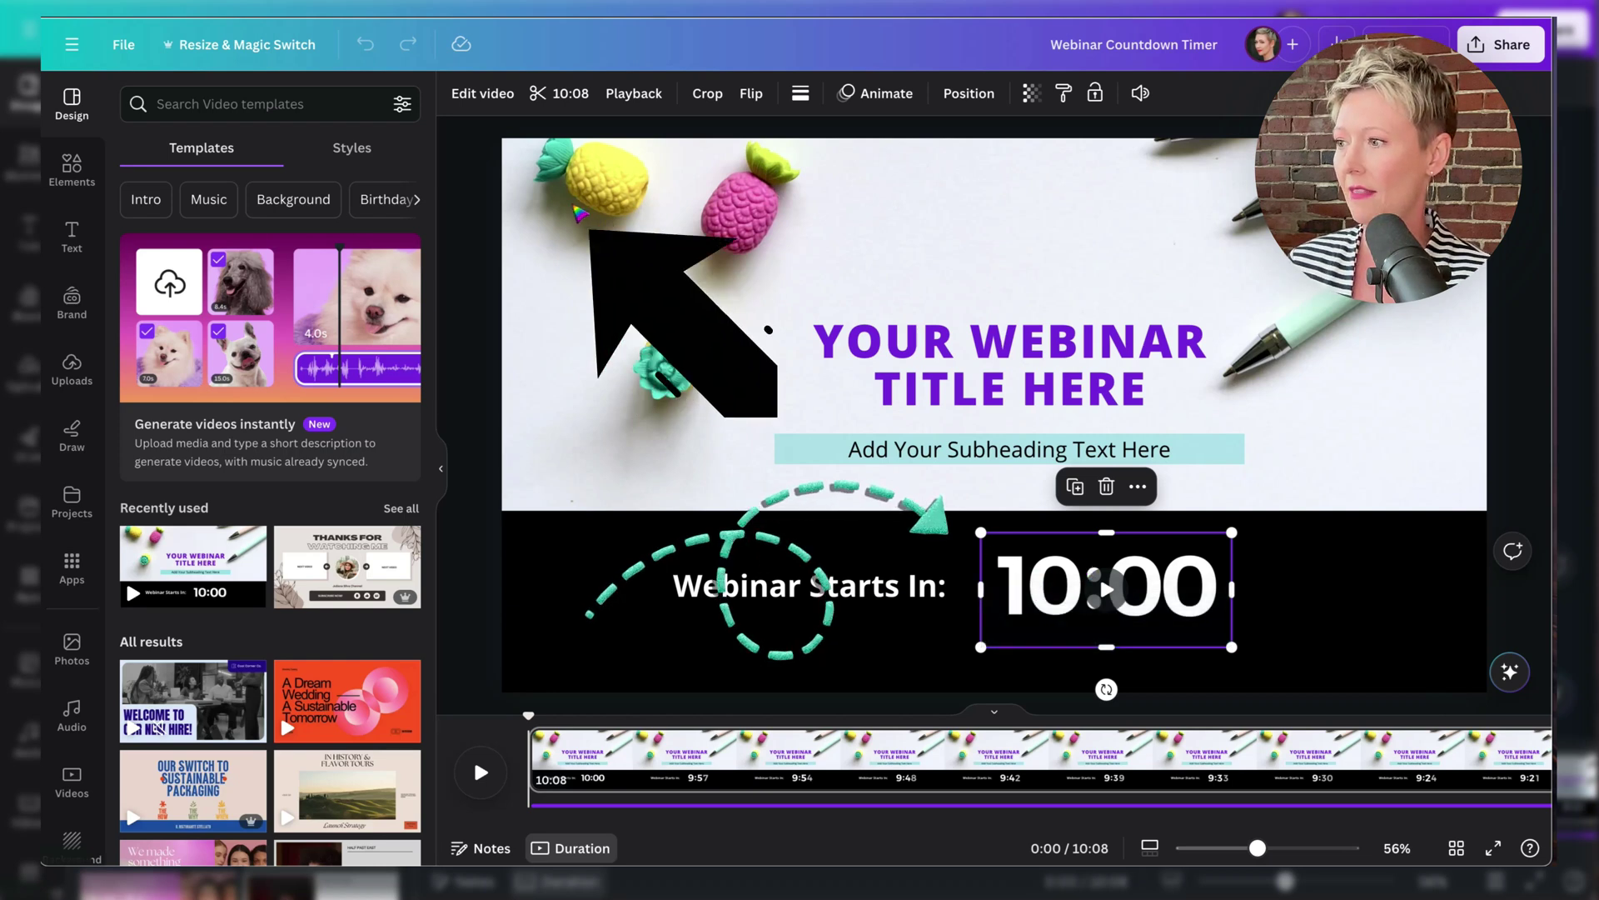
left_click(483, 93)
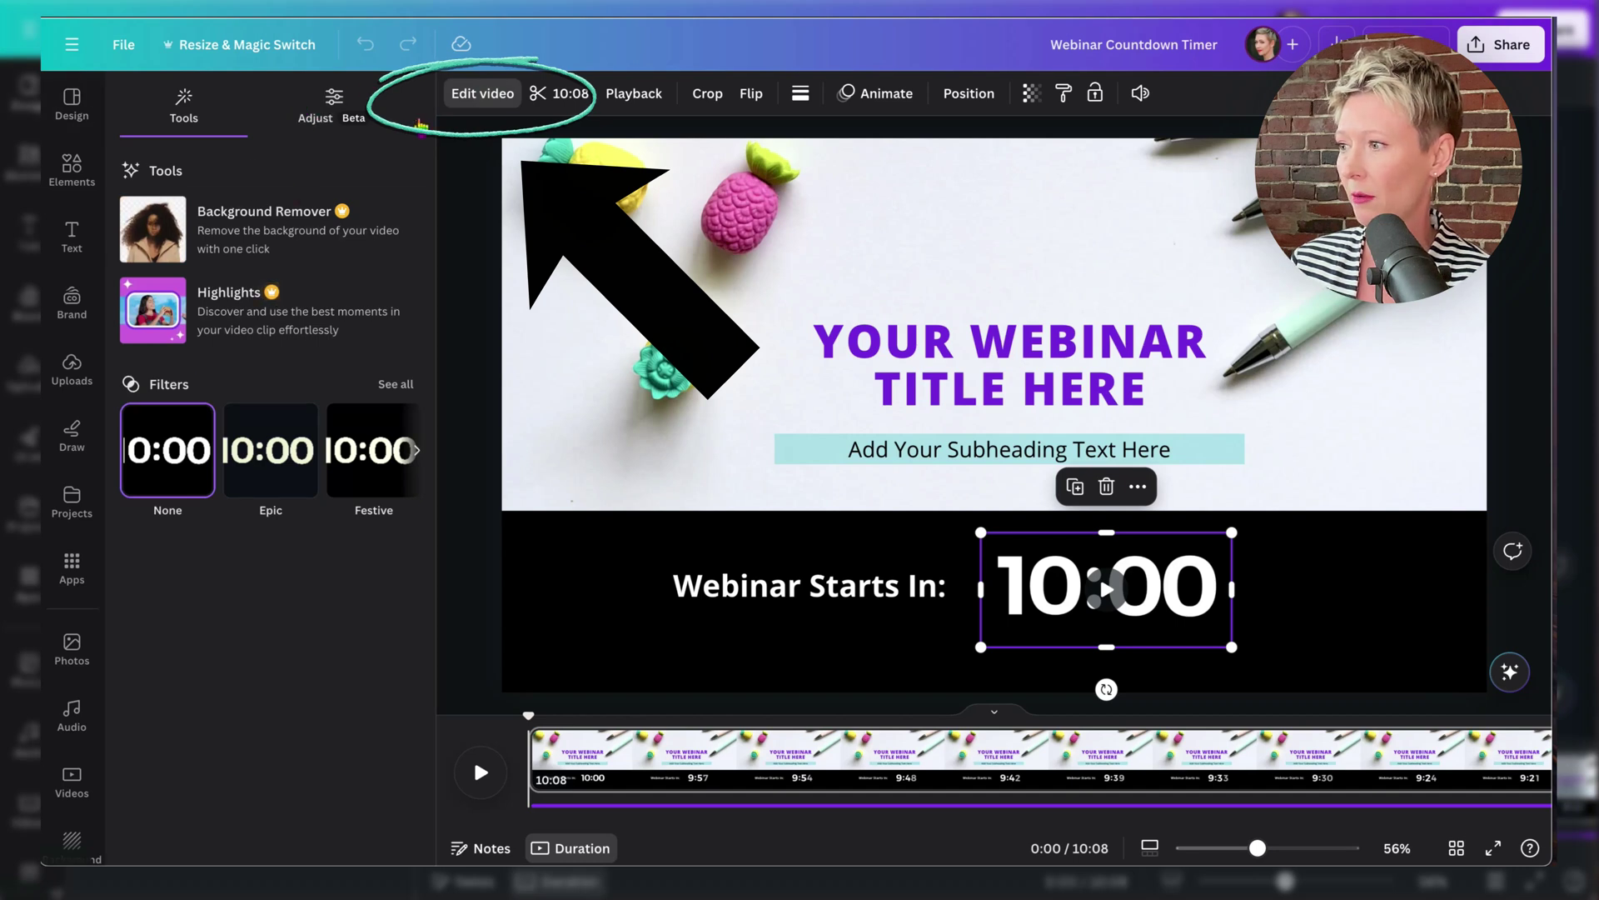
left_click(556, 93)
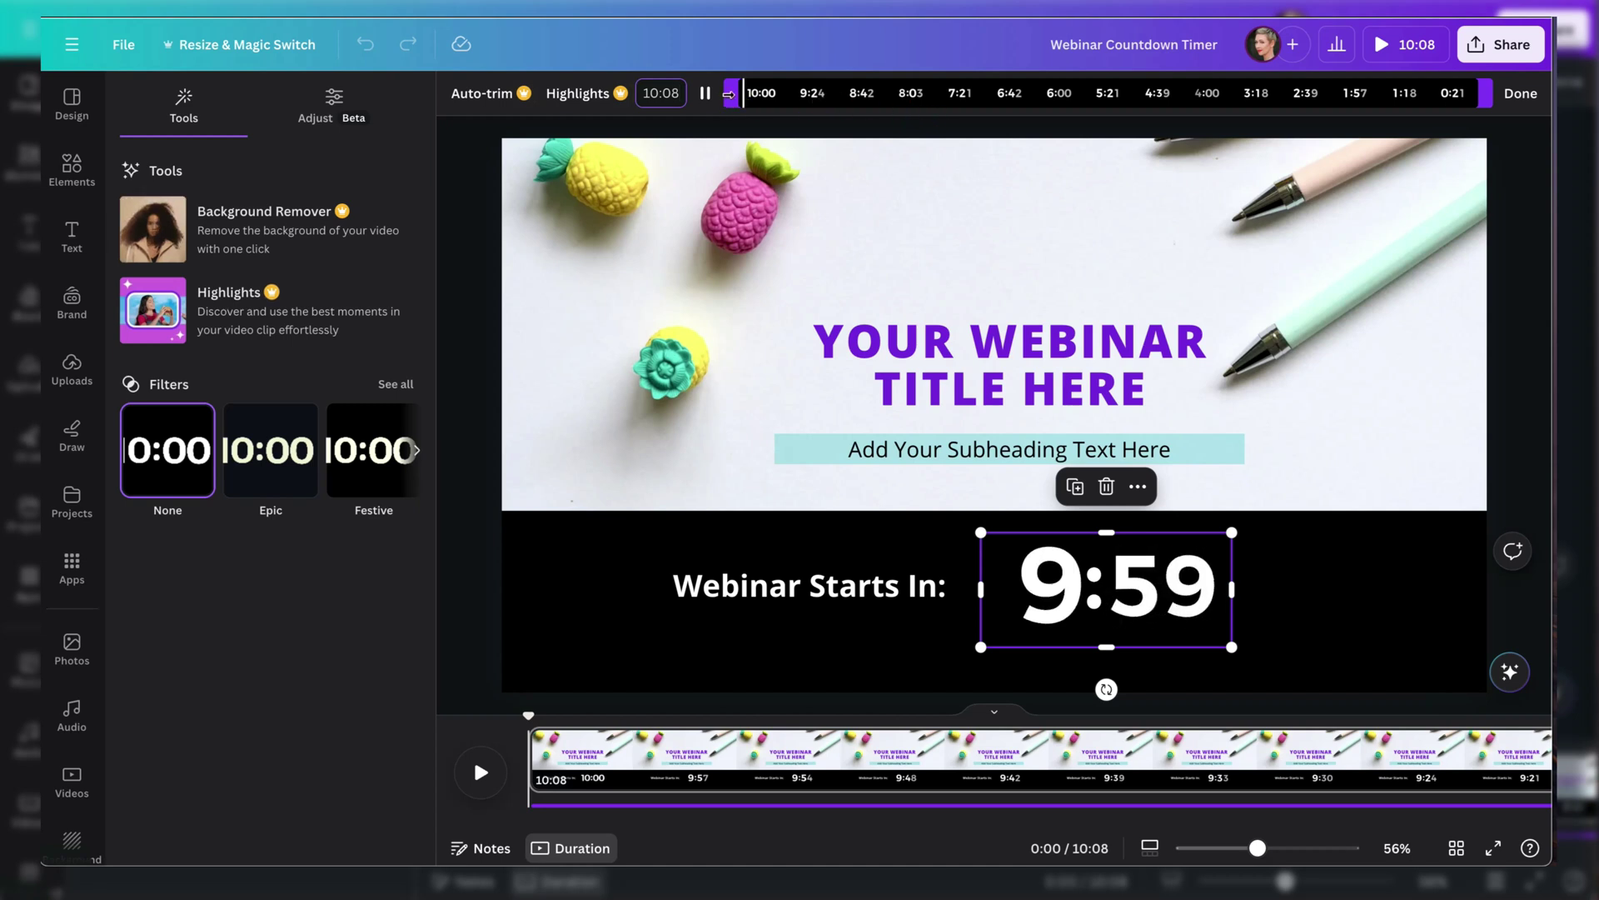
left_click_drag(742, 100, 1357, 128)
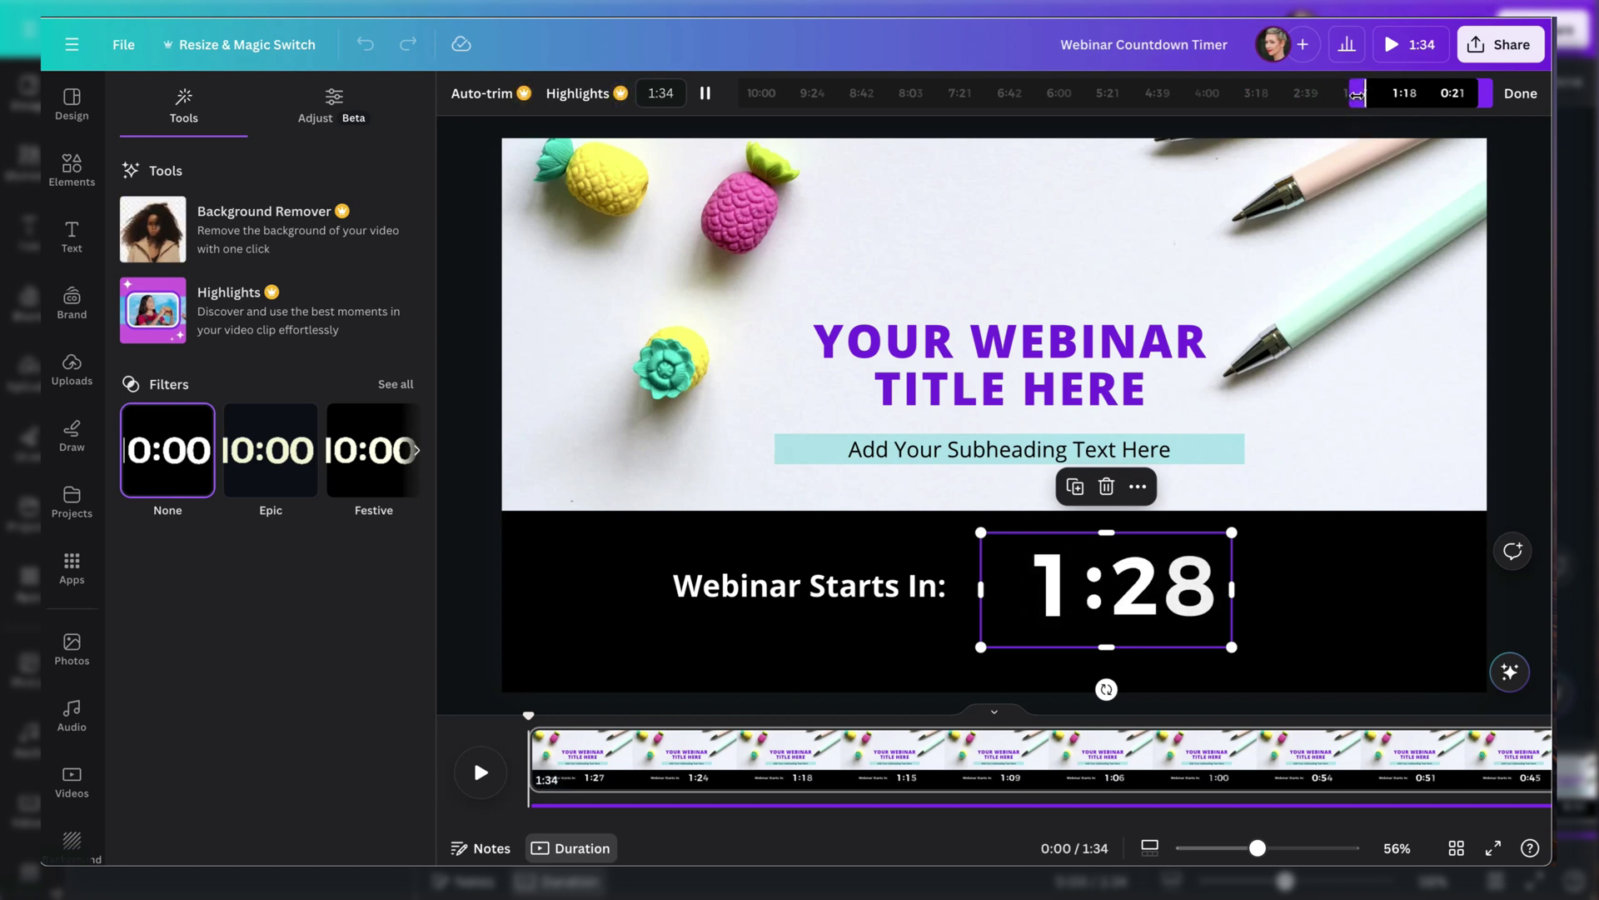
left_click(1091, 604)
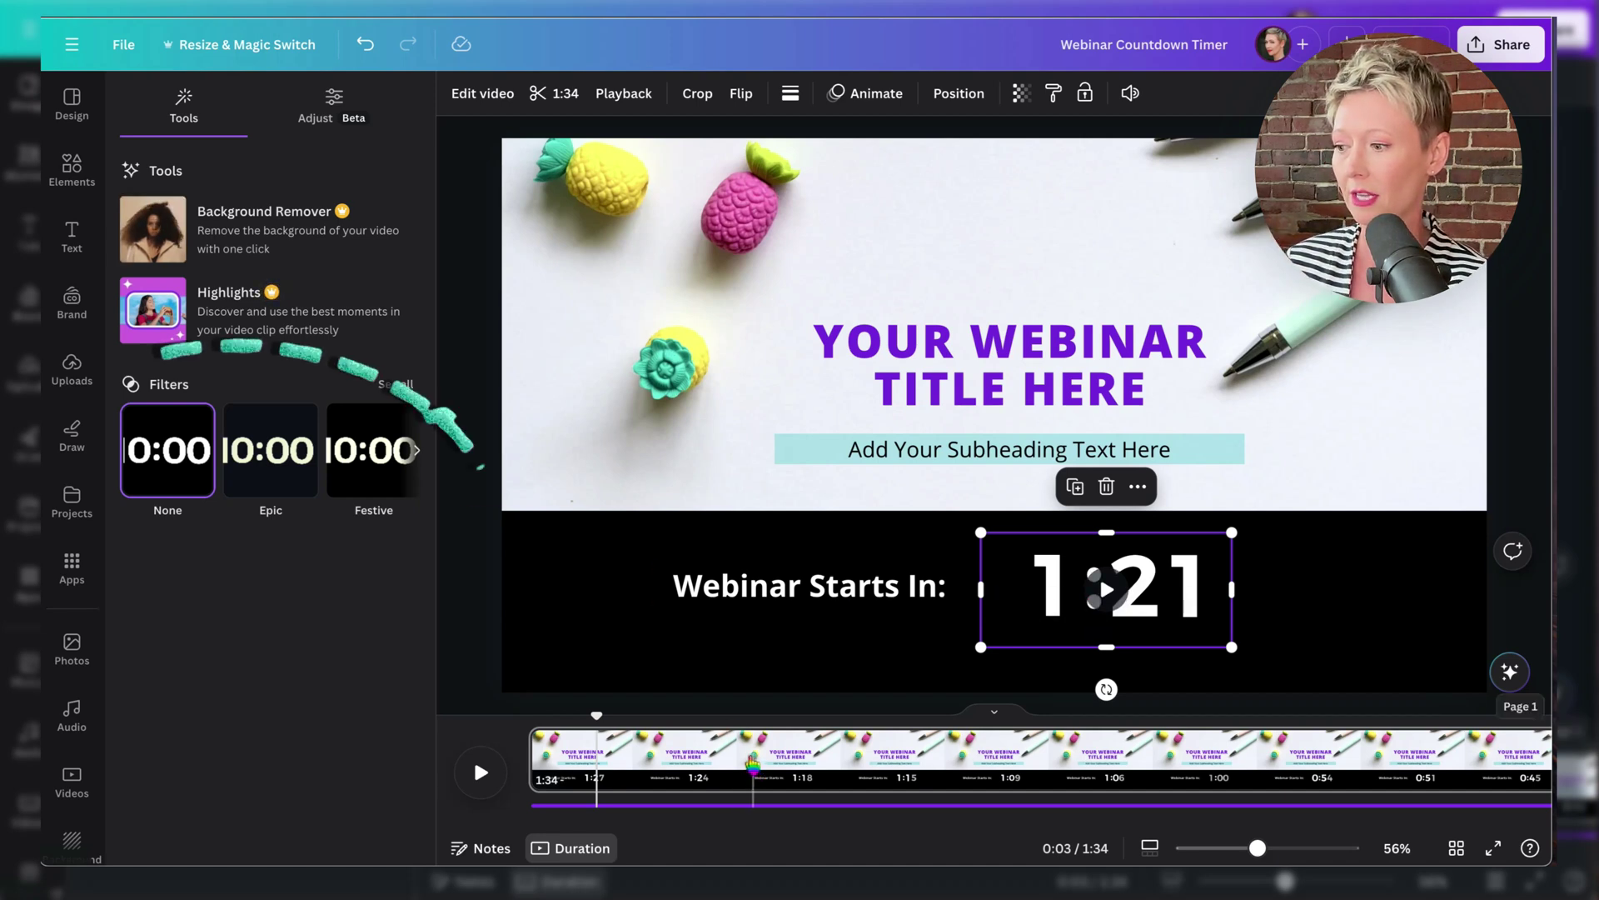
Step: Switch off 'Play automatically' for the timer video, then bring up the Share panel
left_click(814, 758)
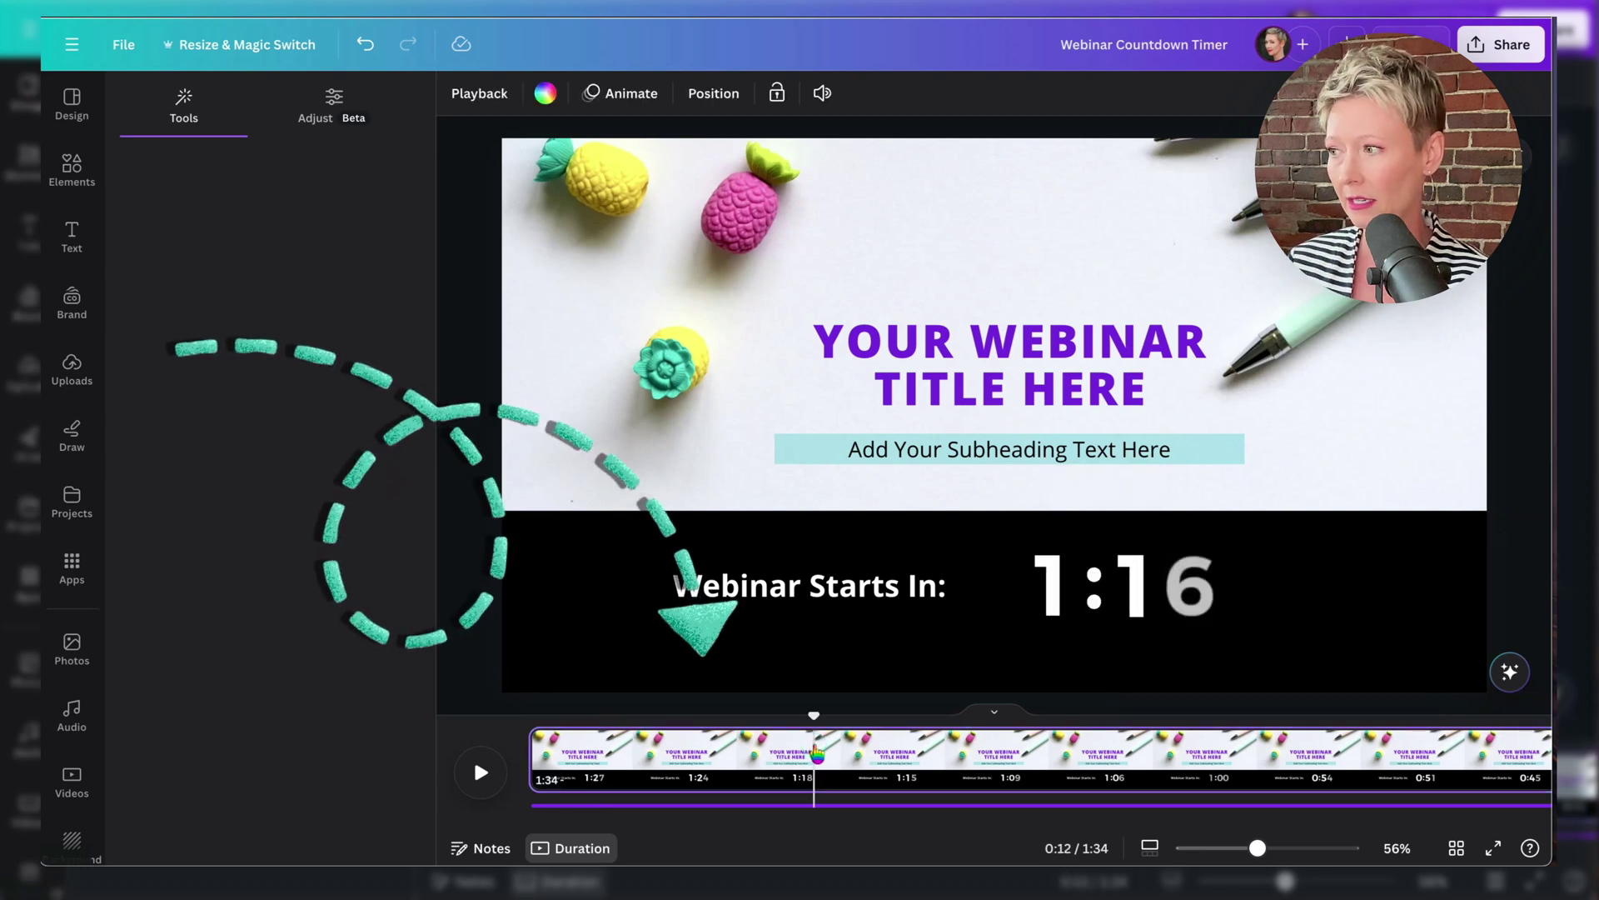
left_click(481, 94)
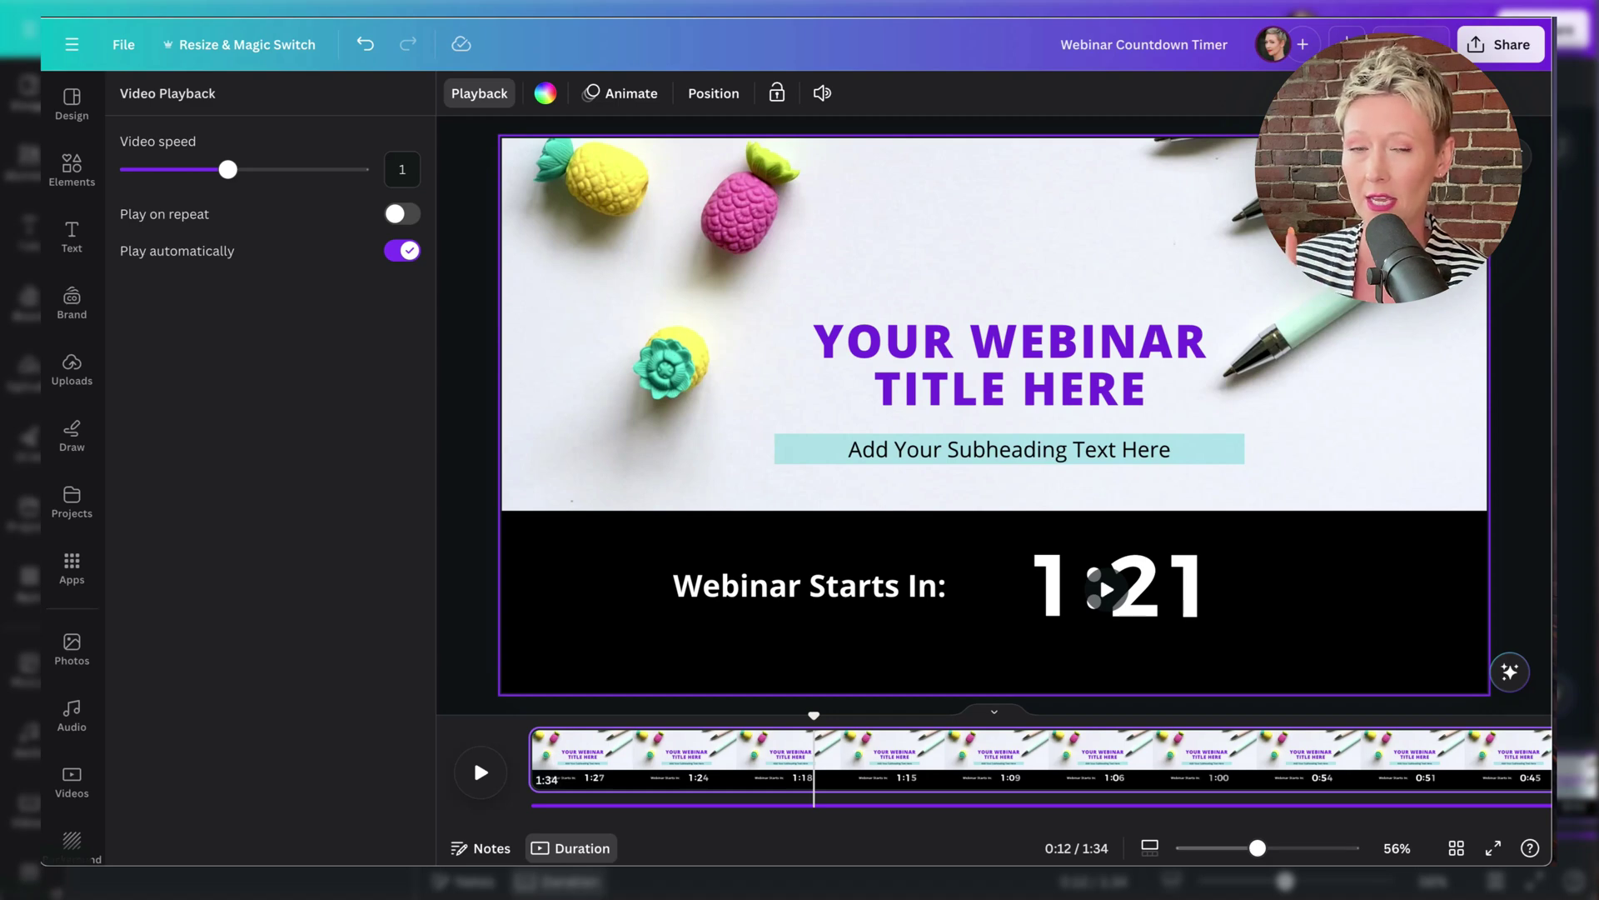
left_click(1104, 589)
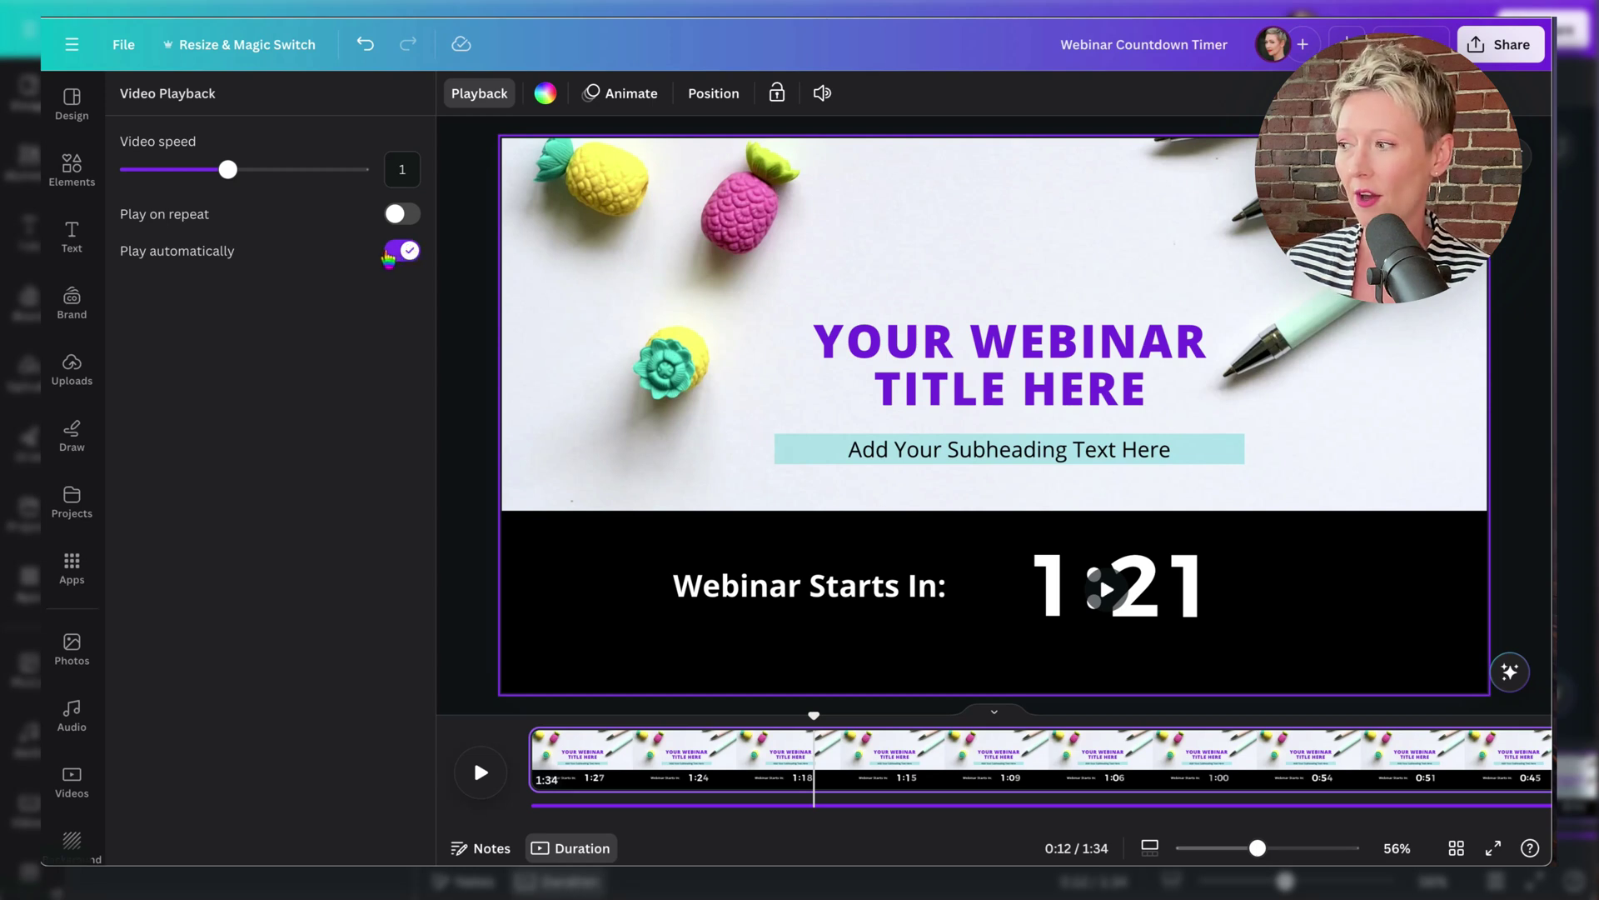
left_click(406, 252)
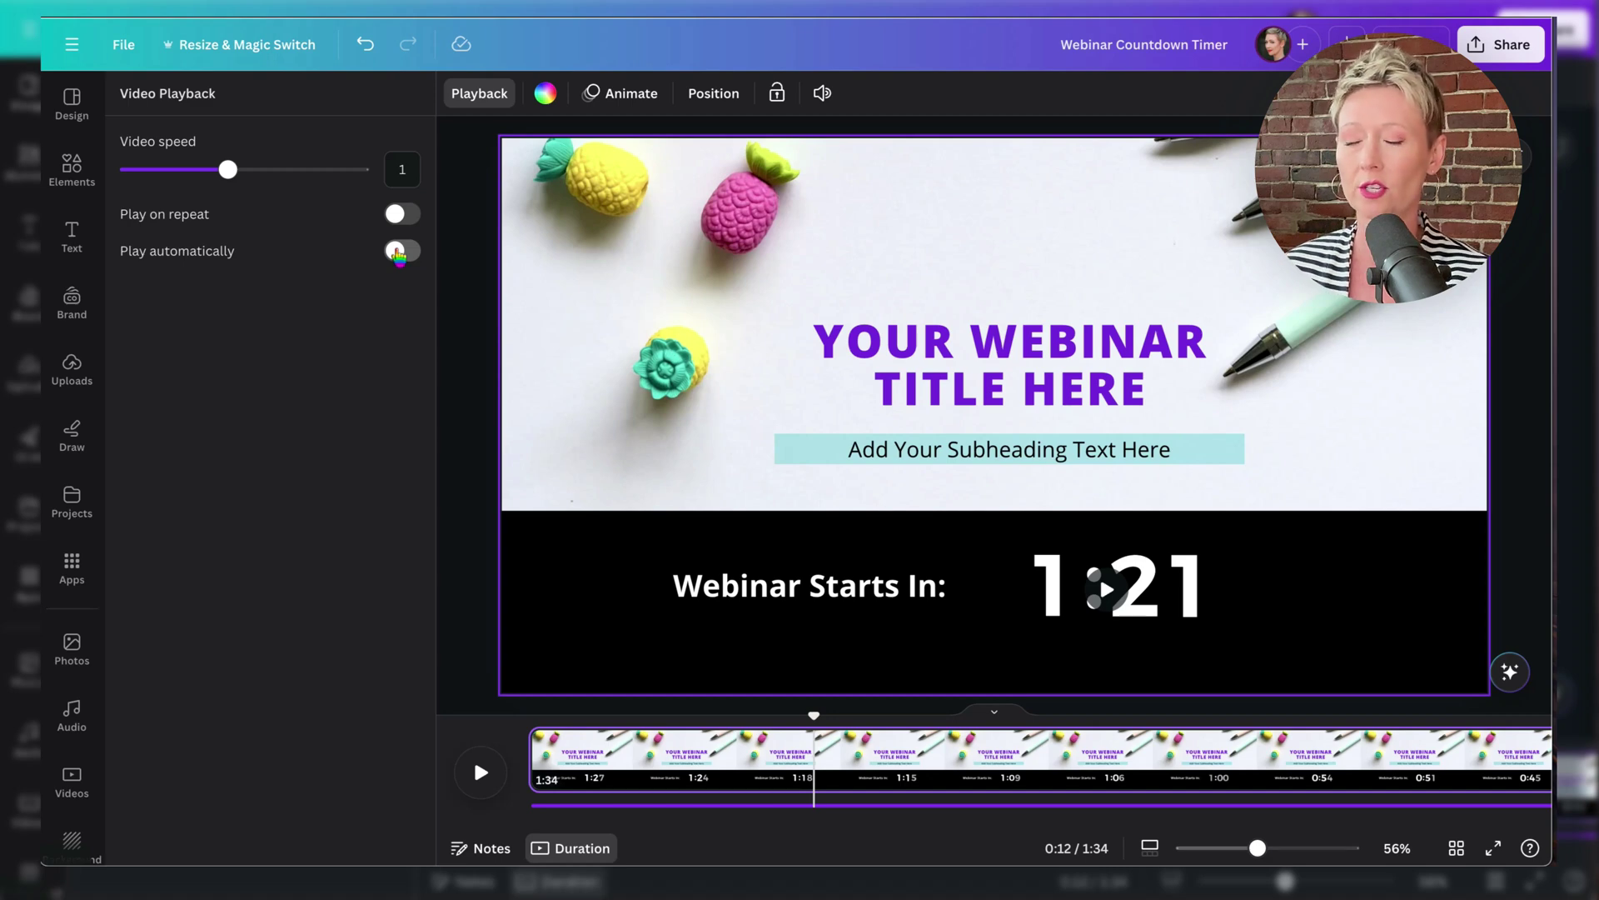
left_click(1500, 44)
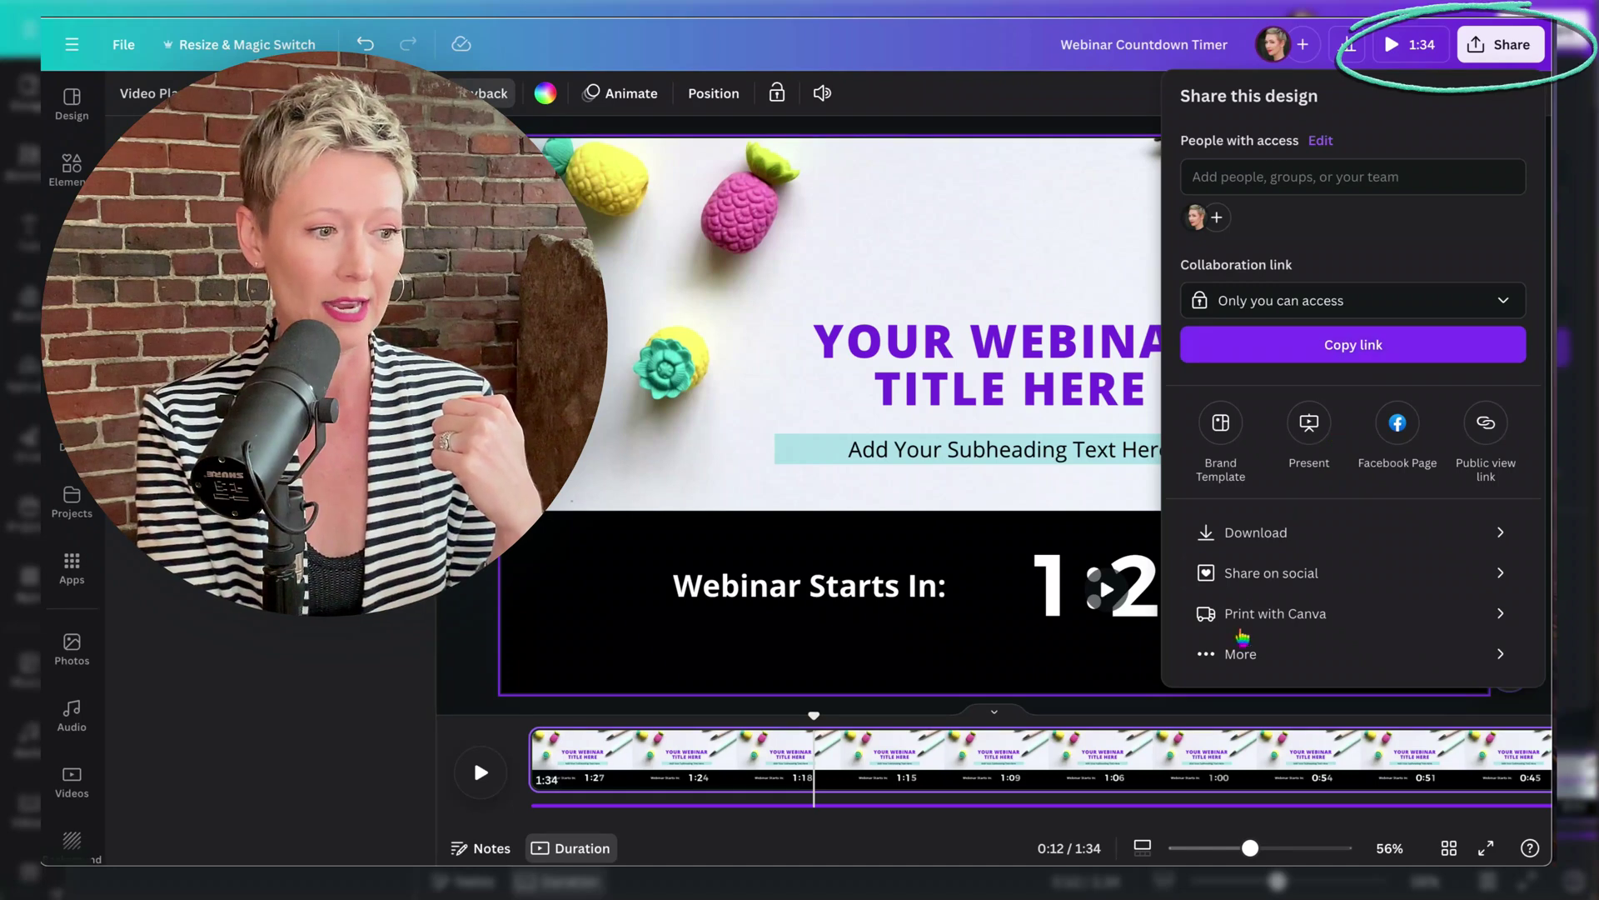
Step: Expand the Share panel to All options and scroll through every publishing destination
left_click(1233, 653)
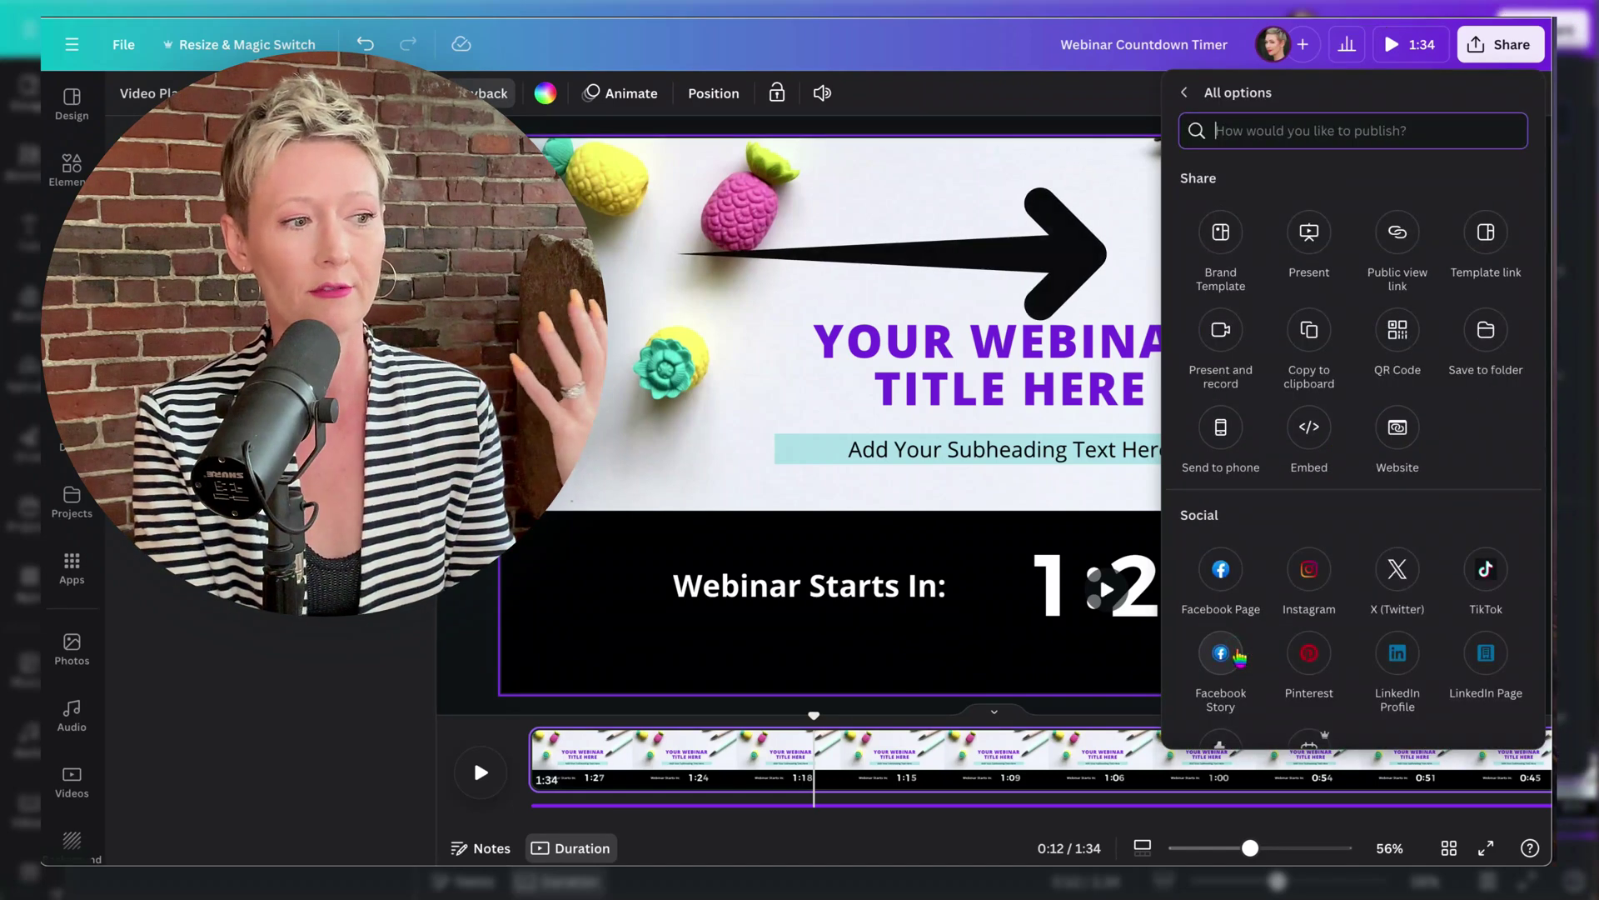
scroll(1480, 458, "down", 3)
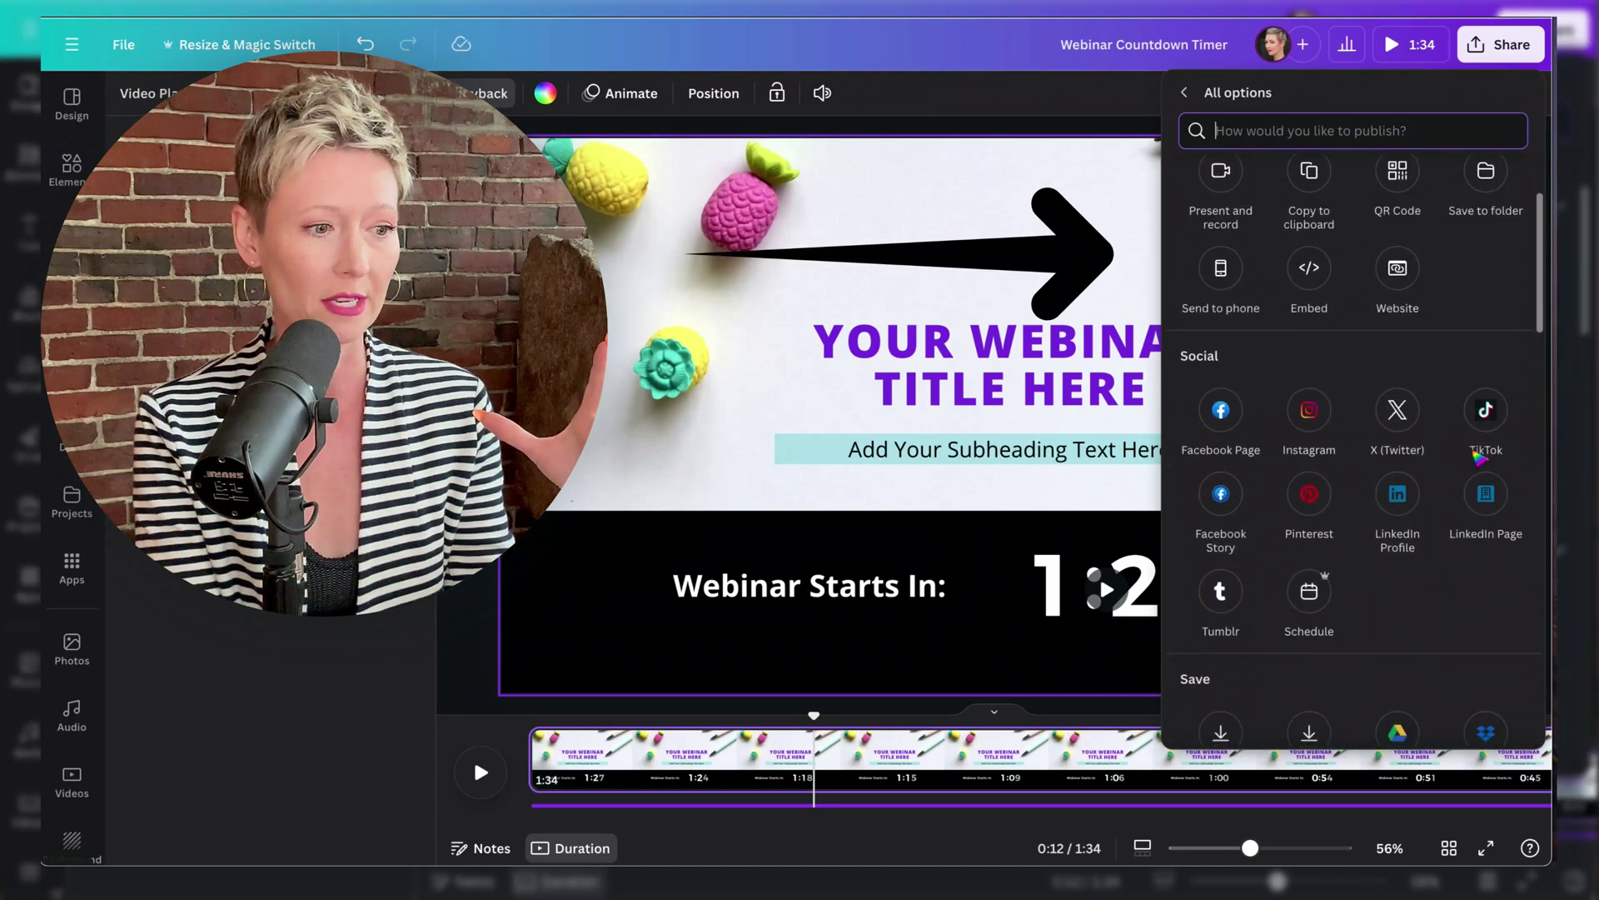
scroll(1477, 454, "down", 3)
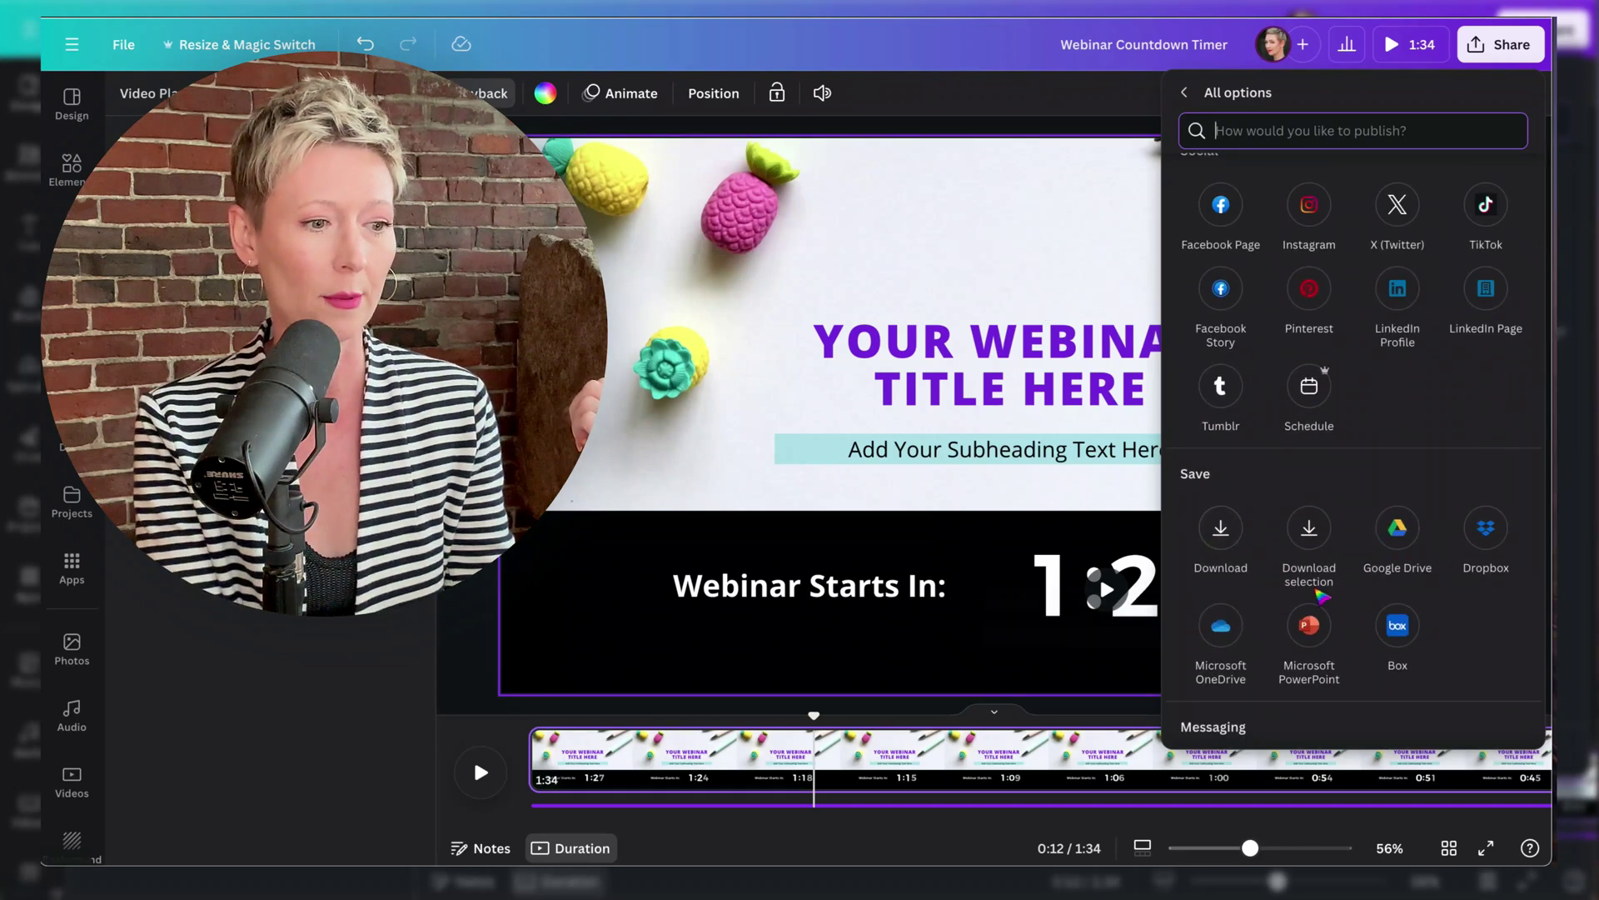
scroll(1462, 631, "down", 1)
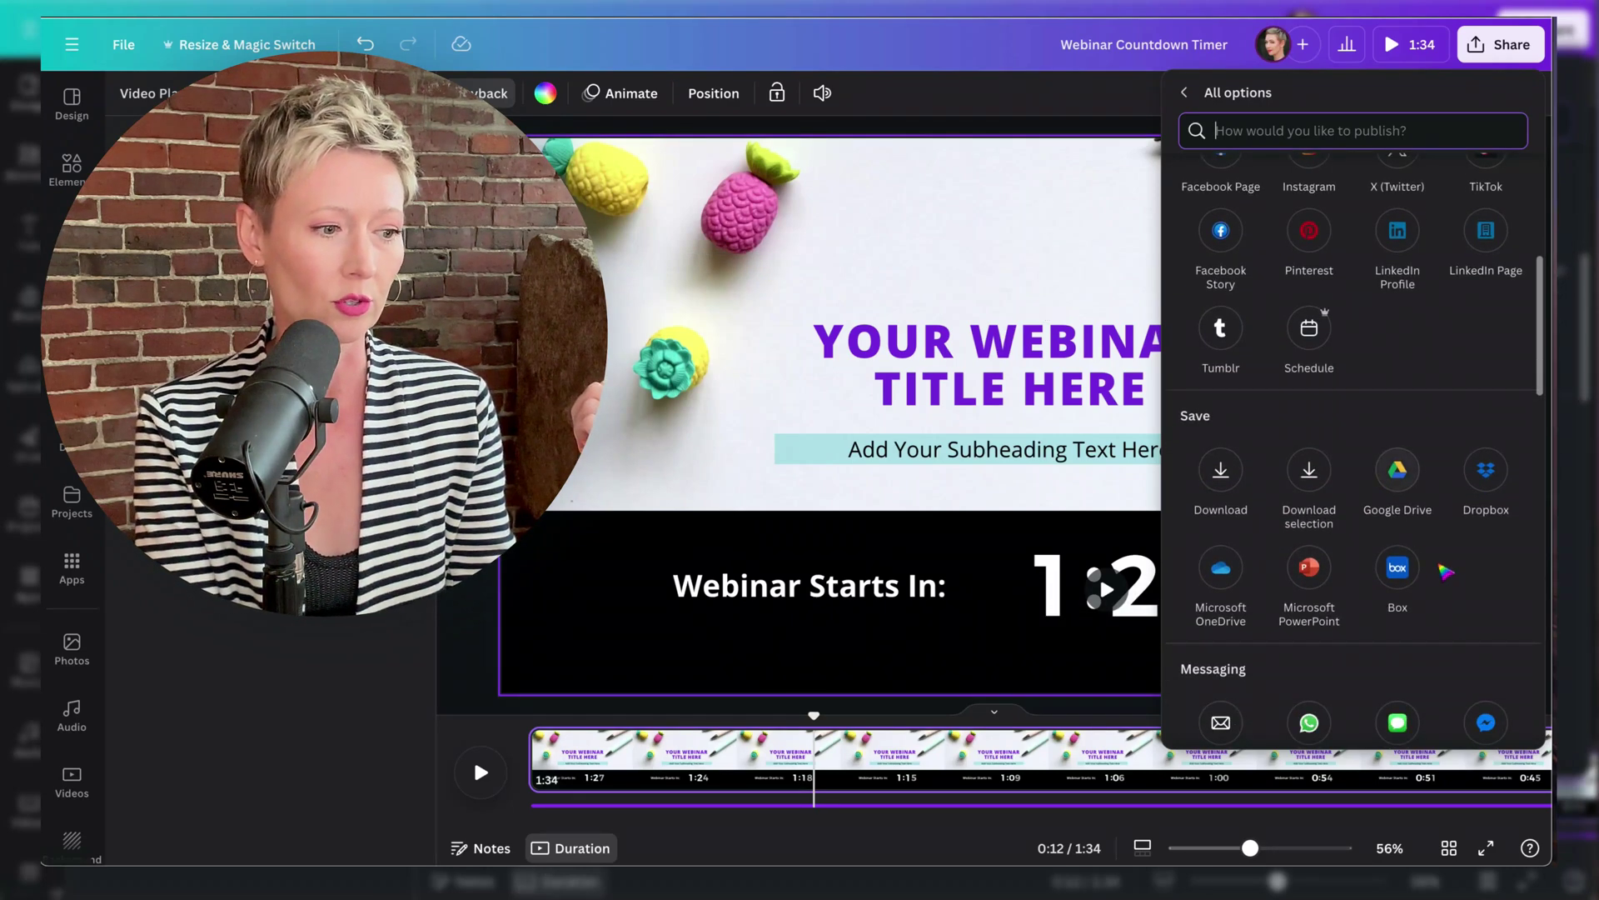
scroll(1446, 572, "down", 5)
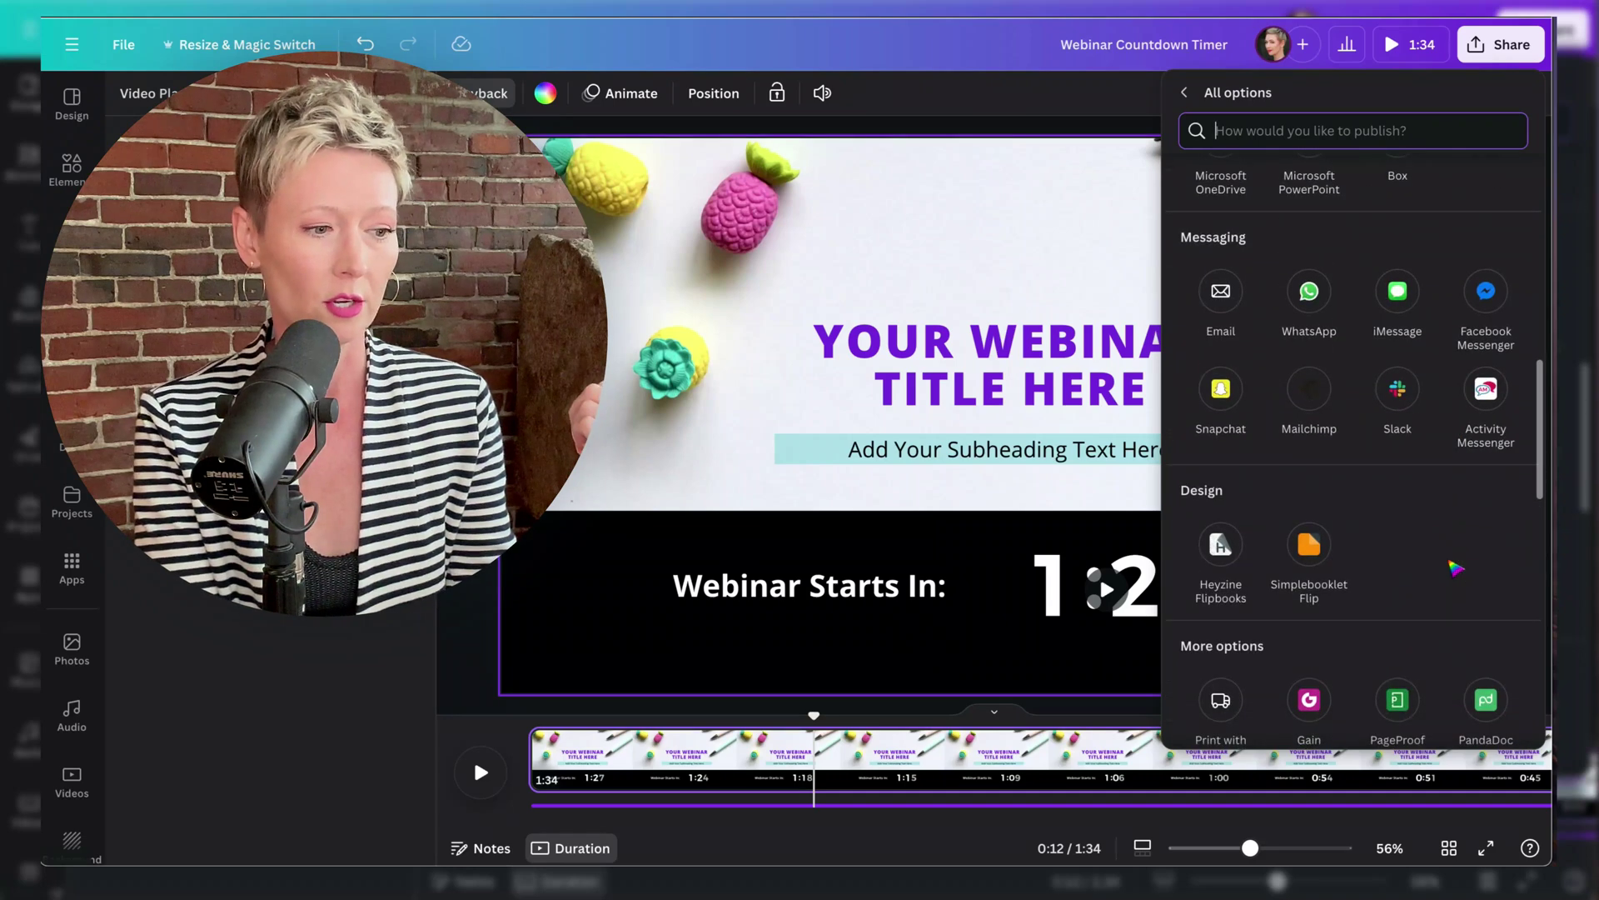
scroll(1456, 568, "down", 5)
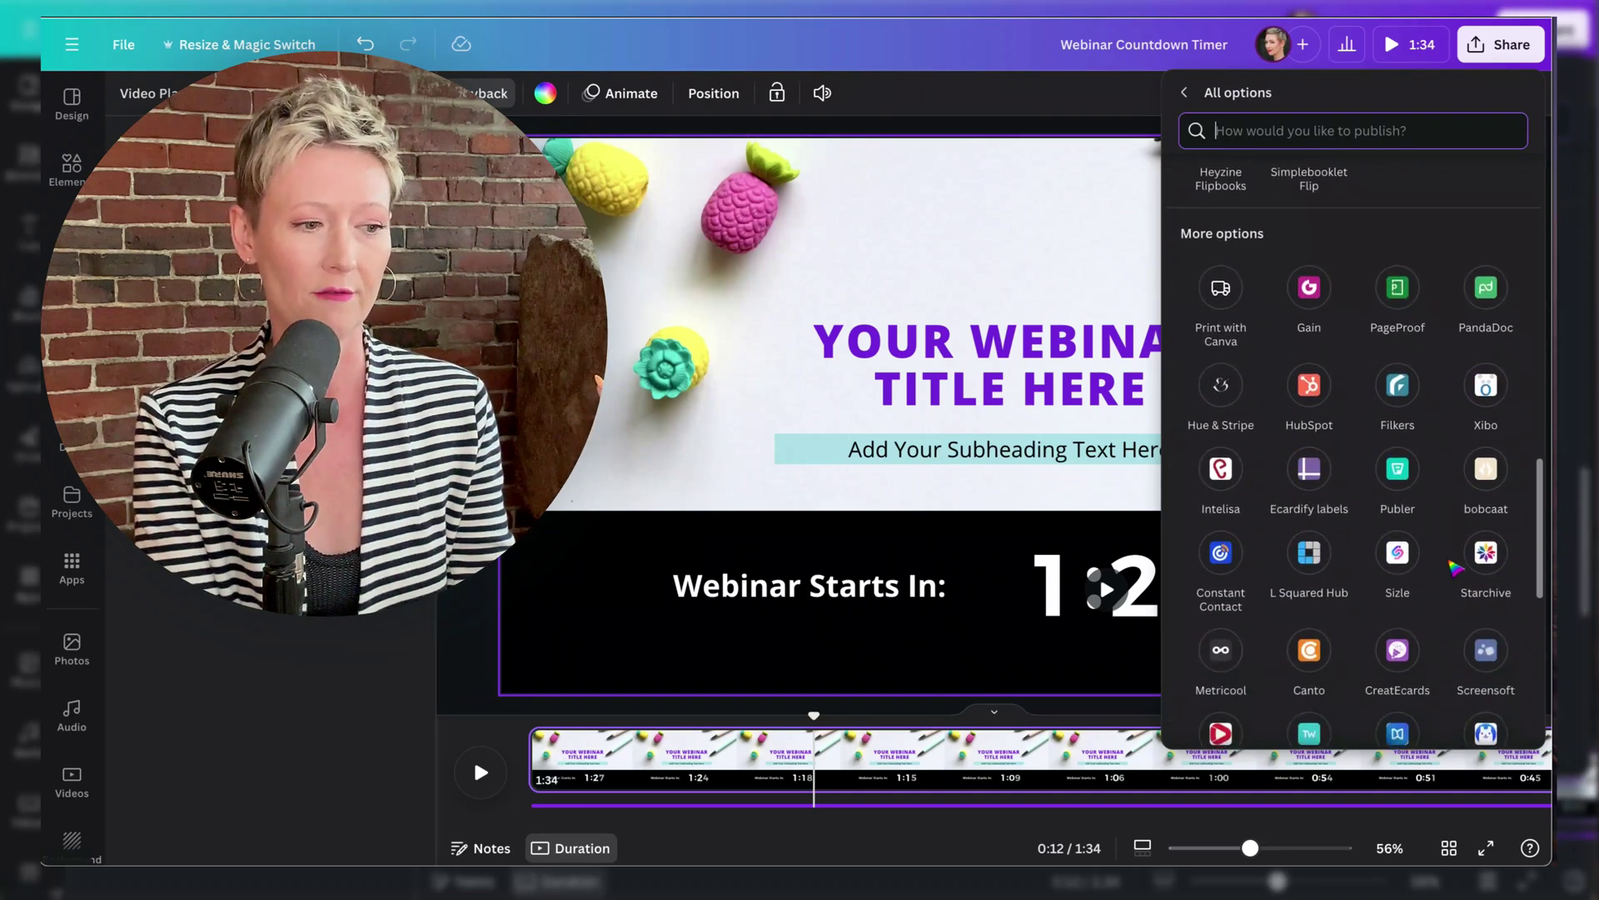
scroll(1456, 568, "down", 7)
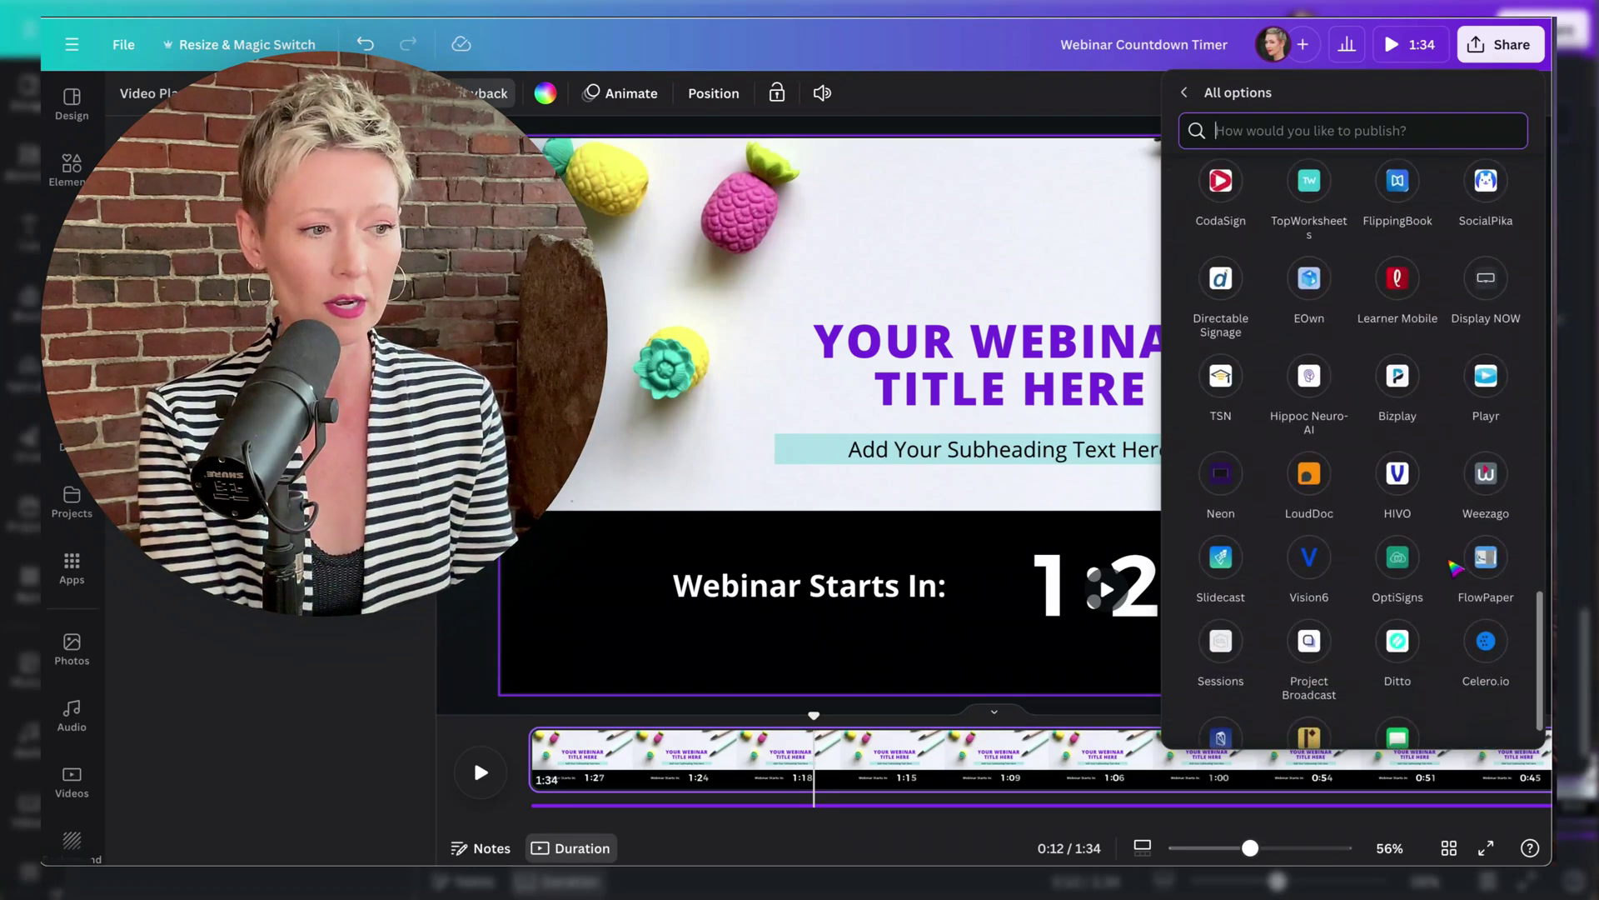
scroll(1410, 447, "up", 15)
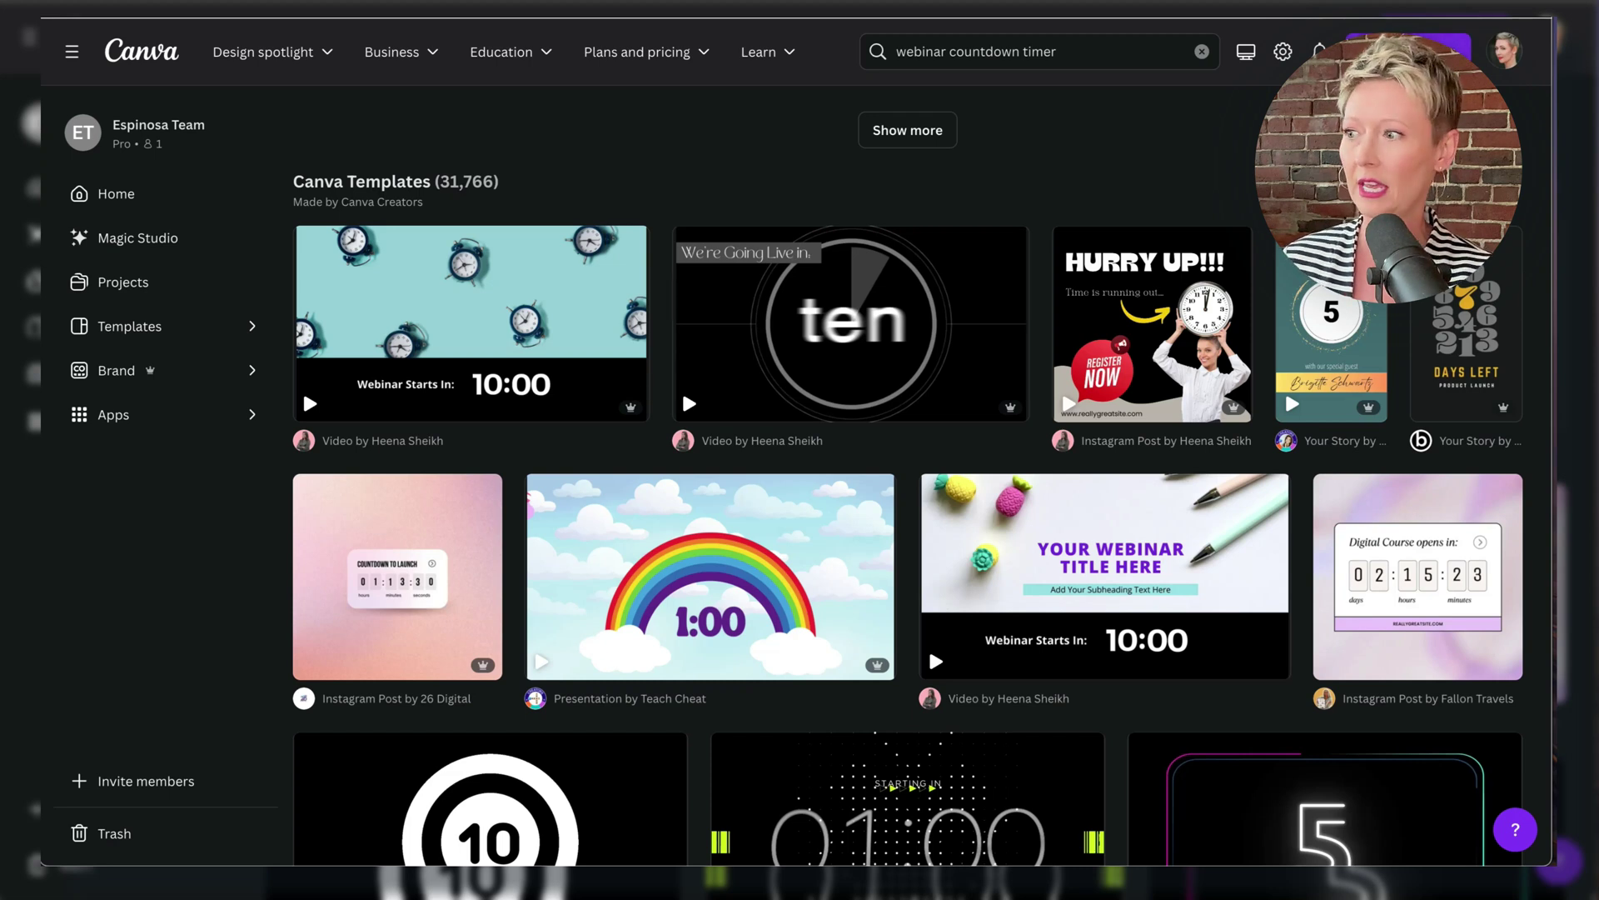
left_click(1067, 68)
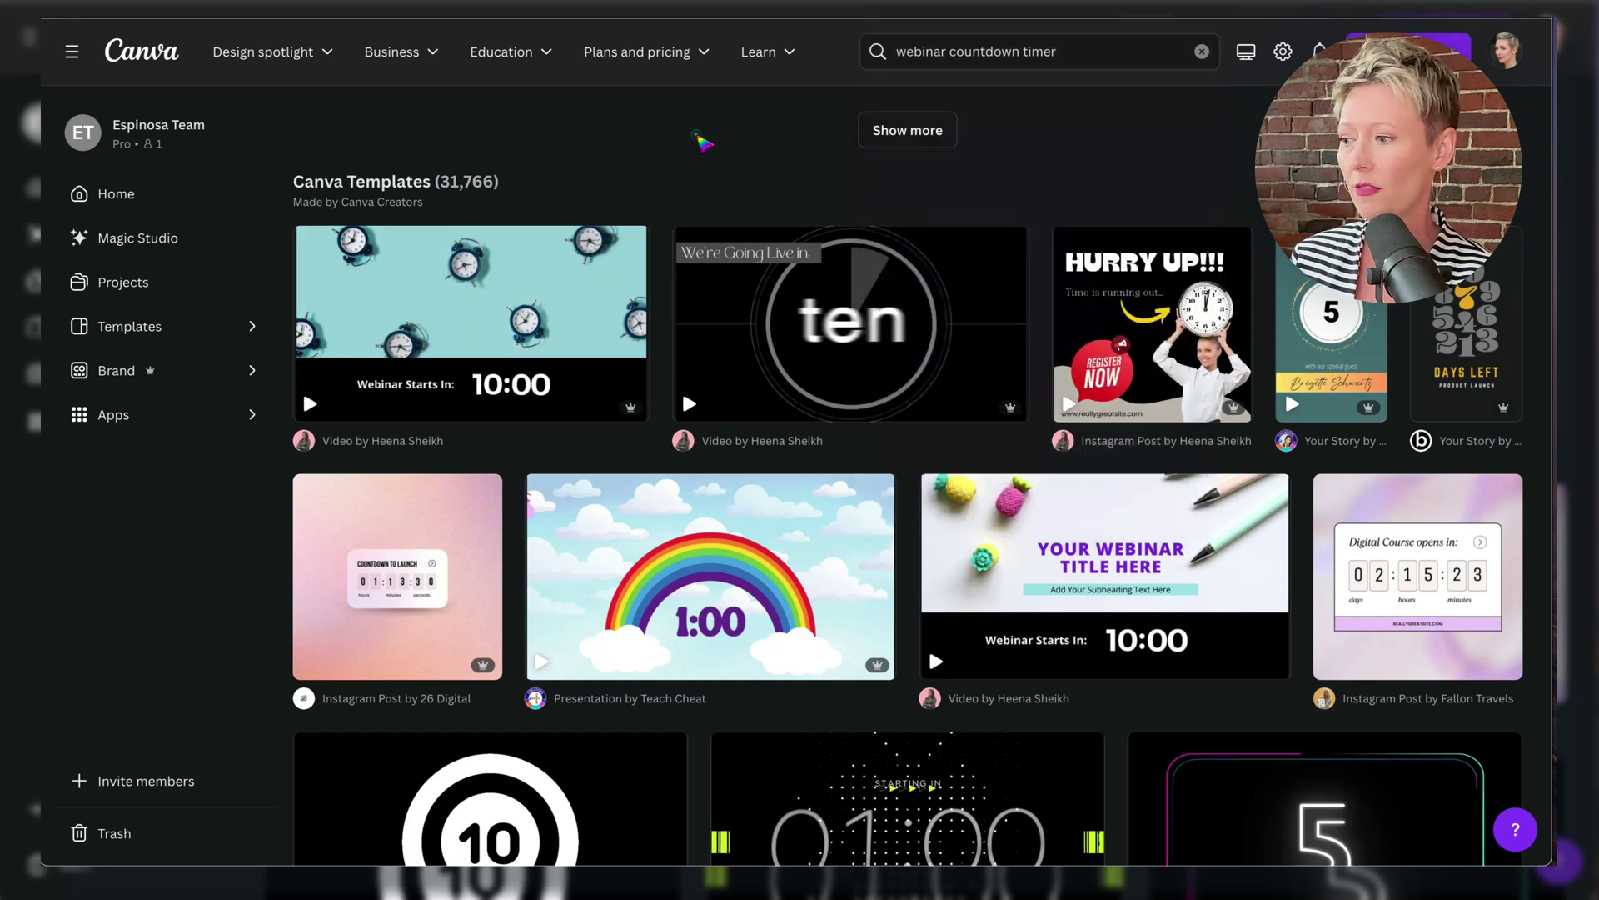
Step: Preview the Blue Modern Webinar Countdown Timer template and browse its More like this suggestions
left_click(695, 135)
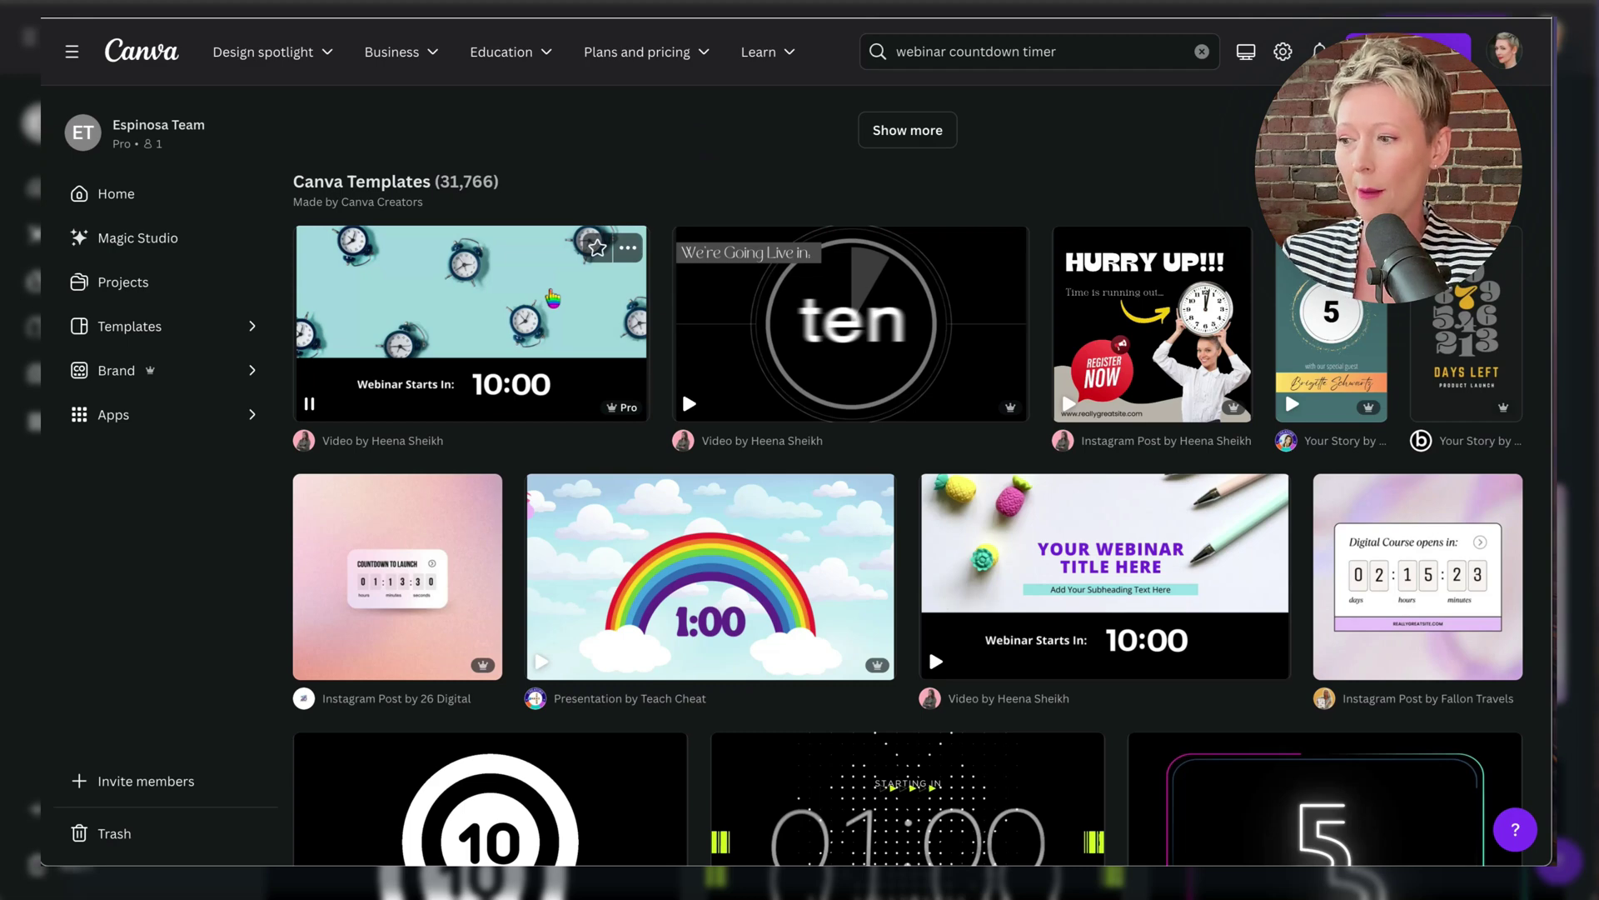
left_click(553, 298)
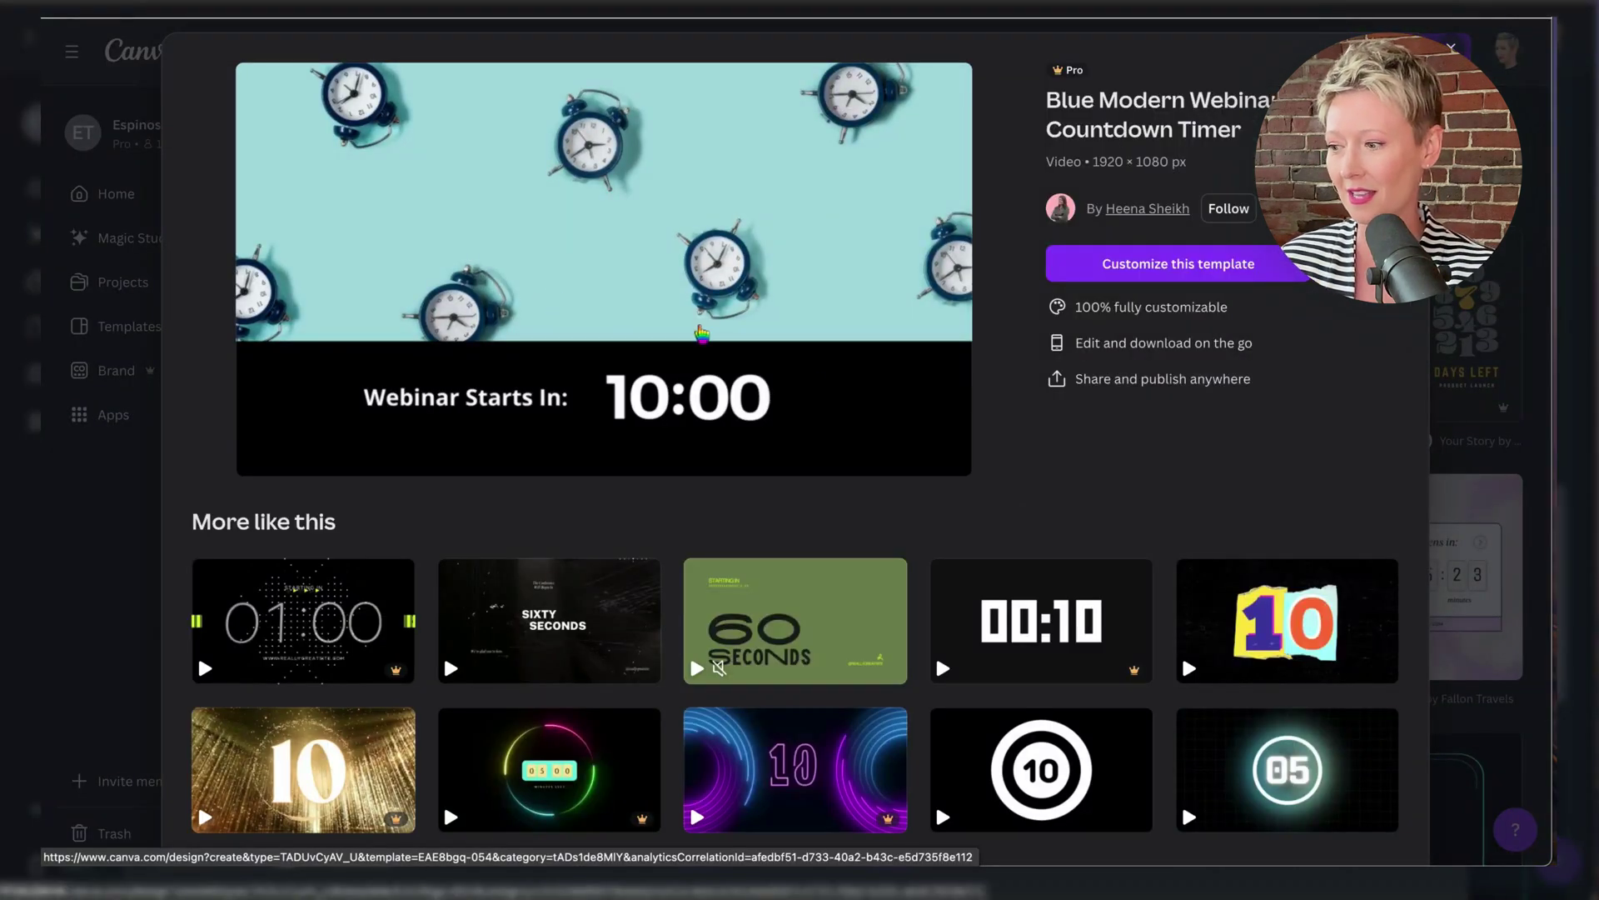
scroll(748, 703, "down", 4)
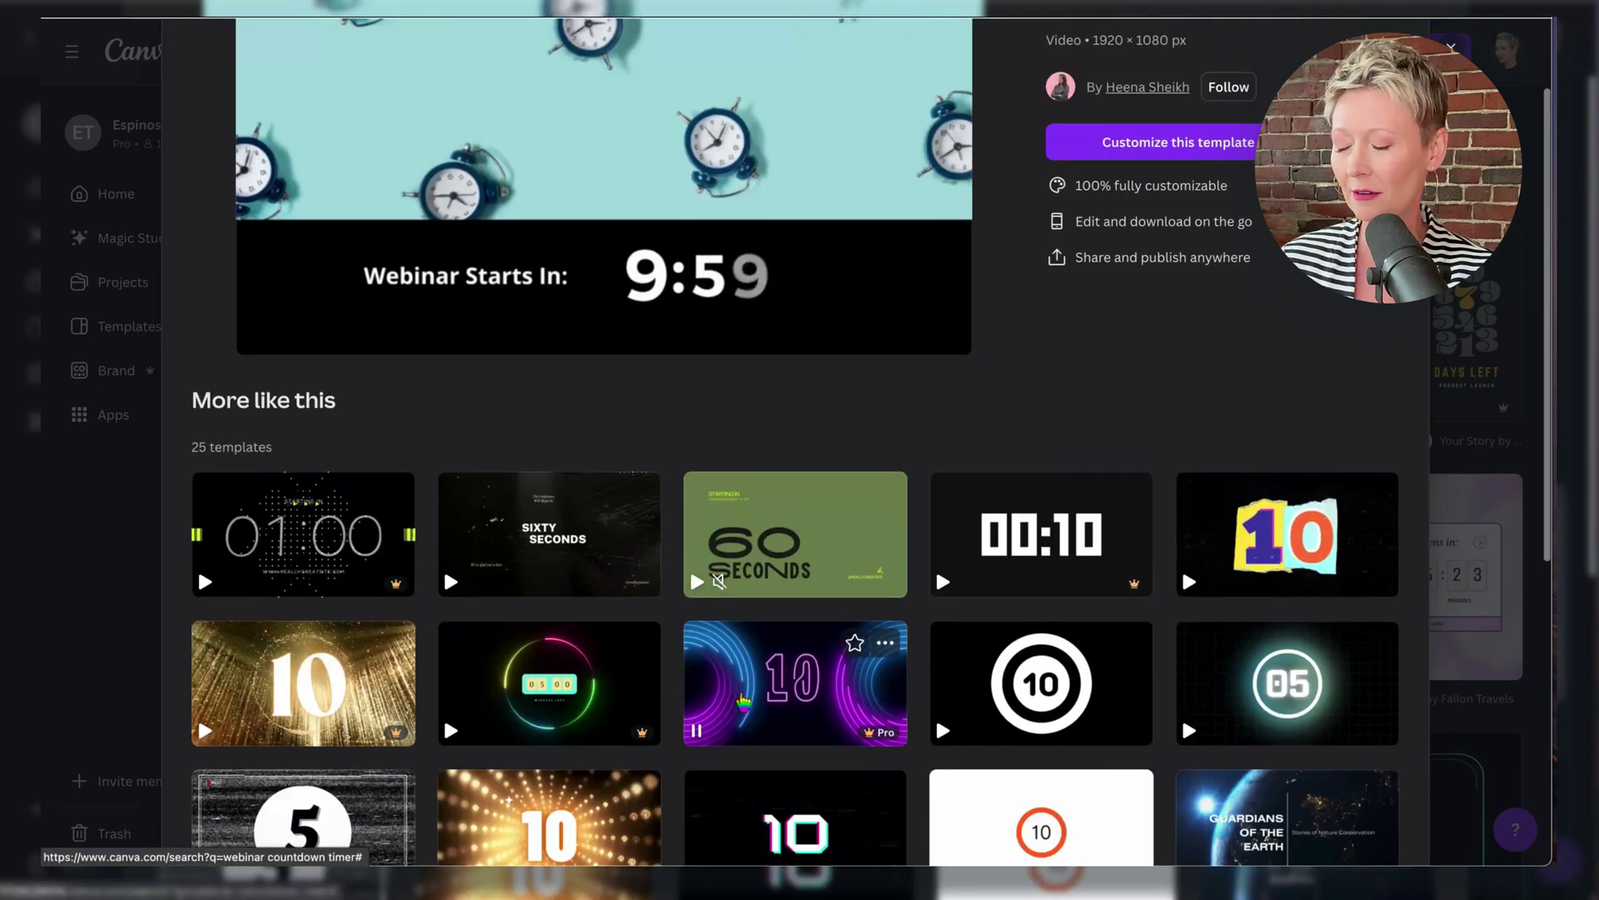
scroll(748, 702, "down", 4)
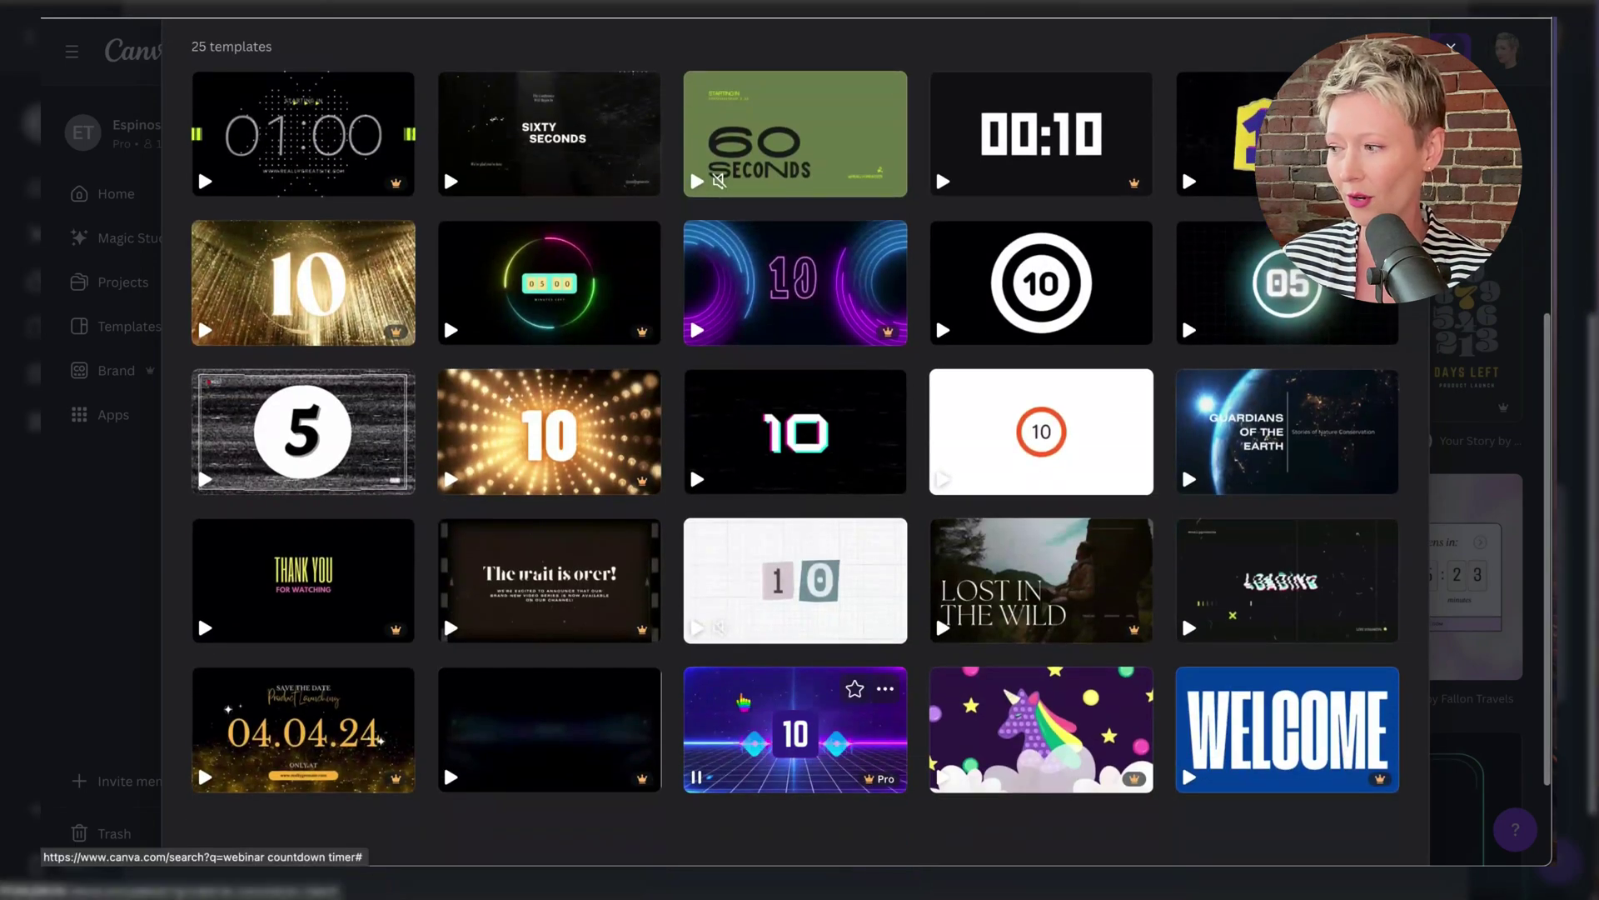
scroll(744, 702, "up", 8)
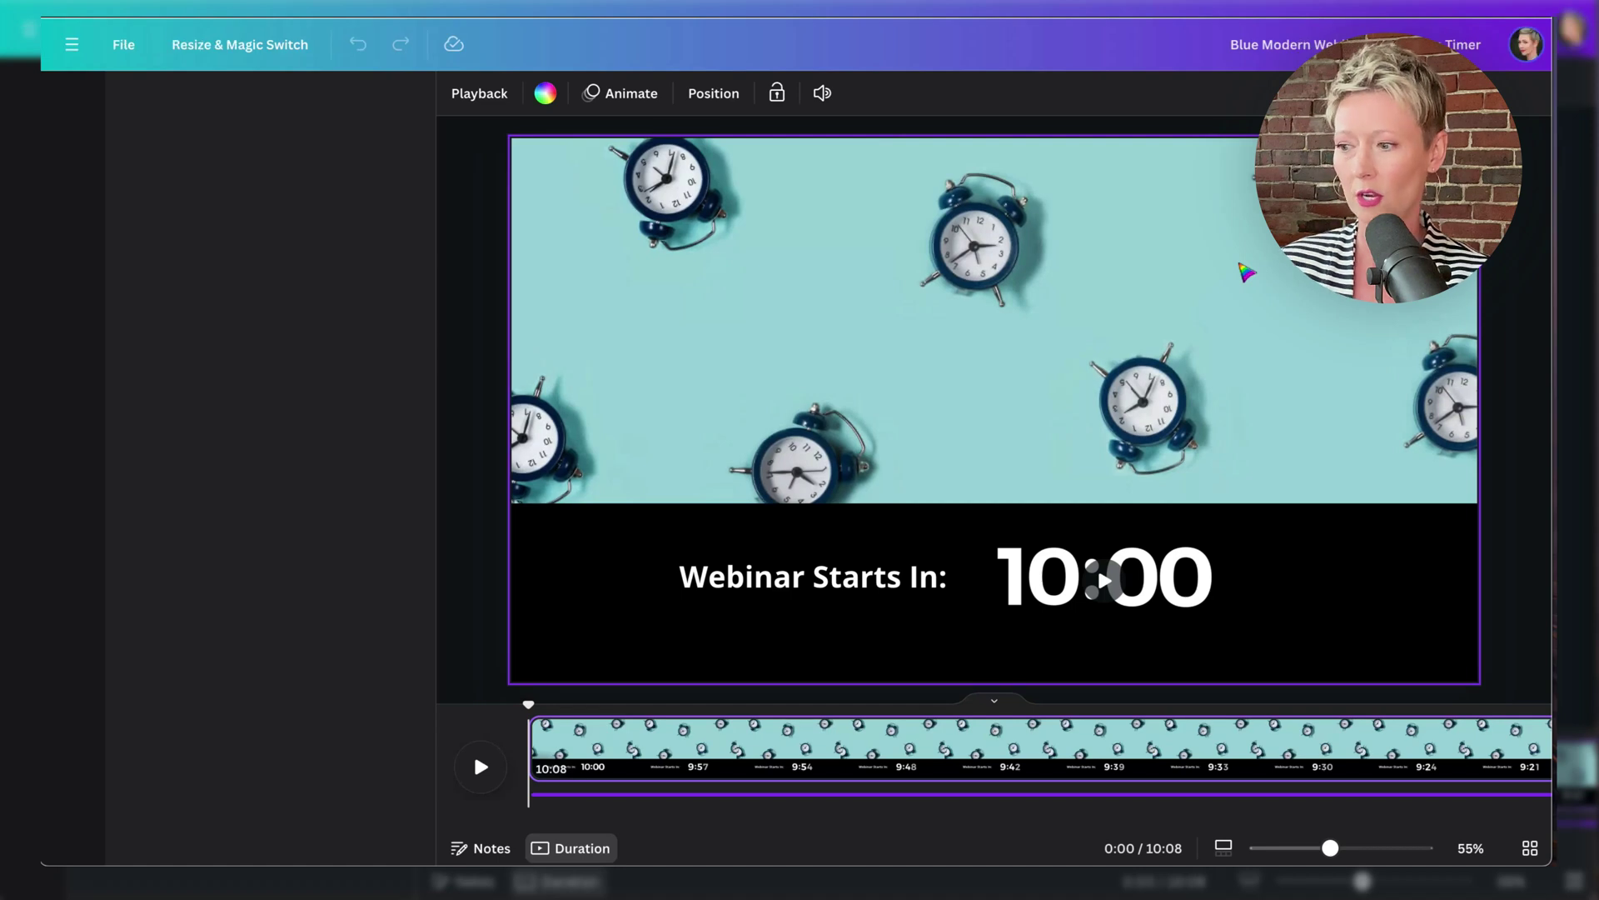
Step: Trim the Blue Modern countdown clip's opening so the design runs 5:56
left_click(1190, 596)
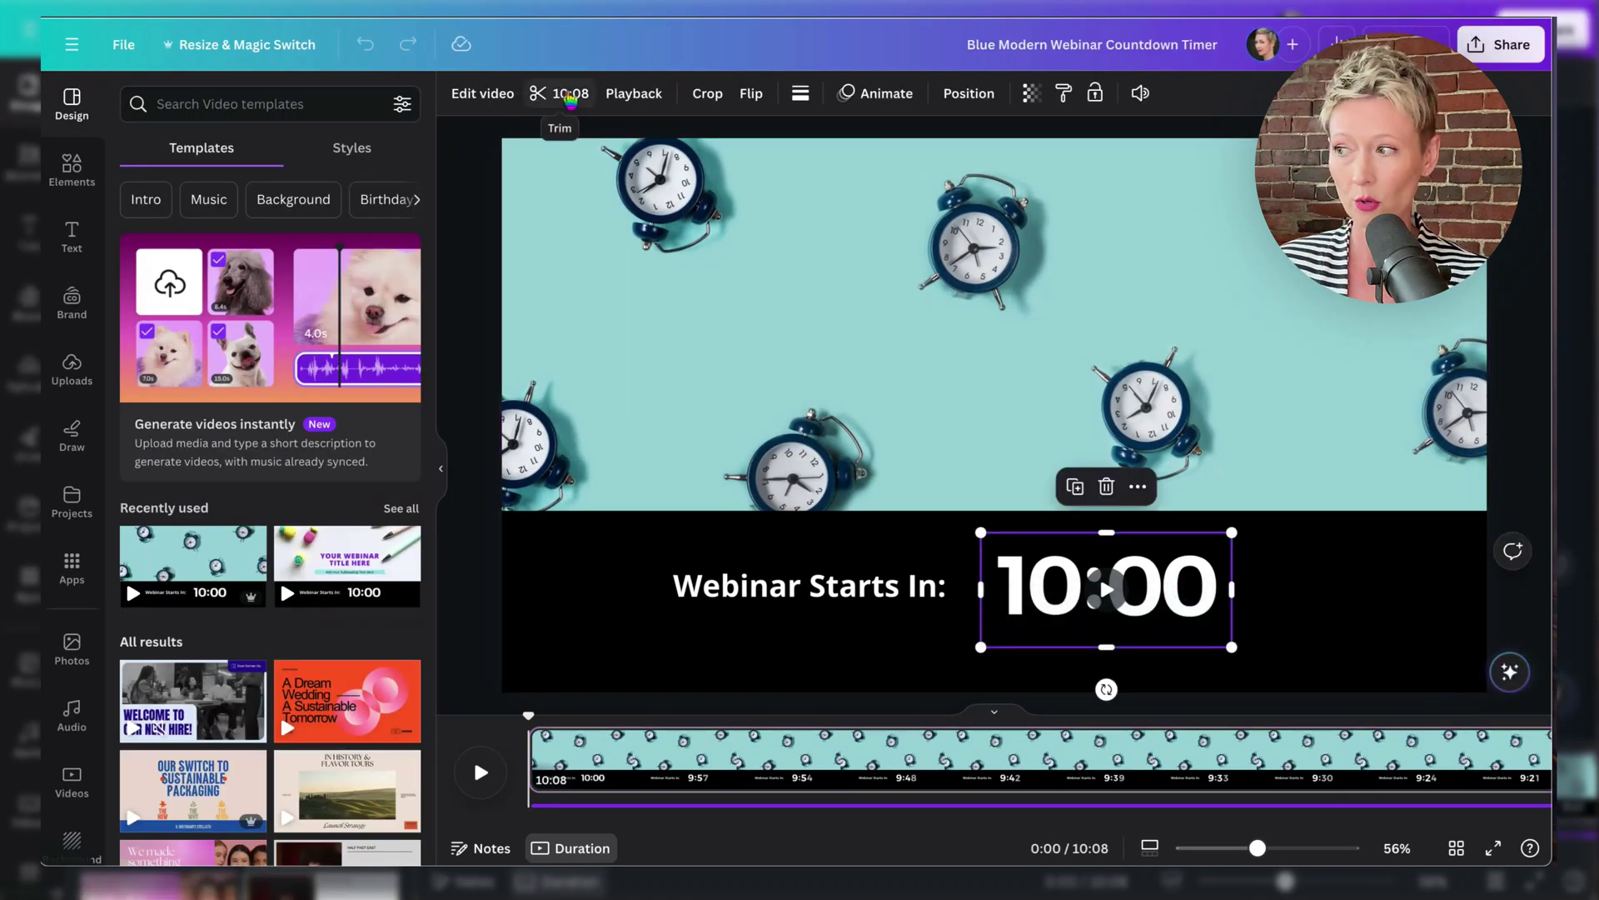
left_click(571, 99)
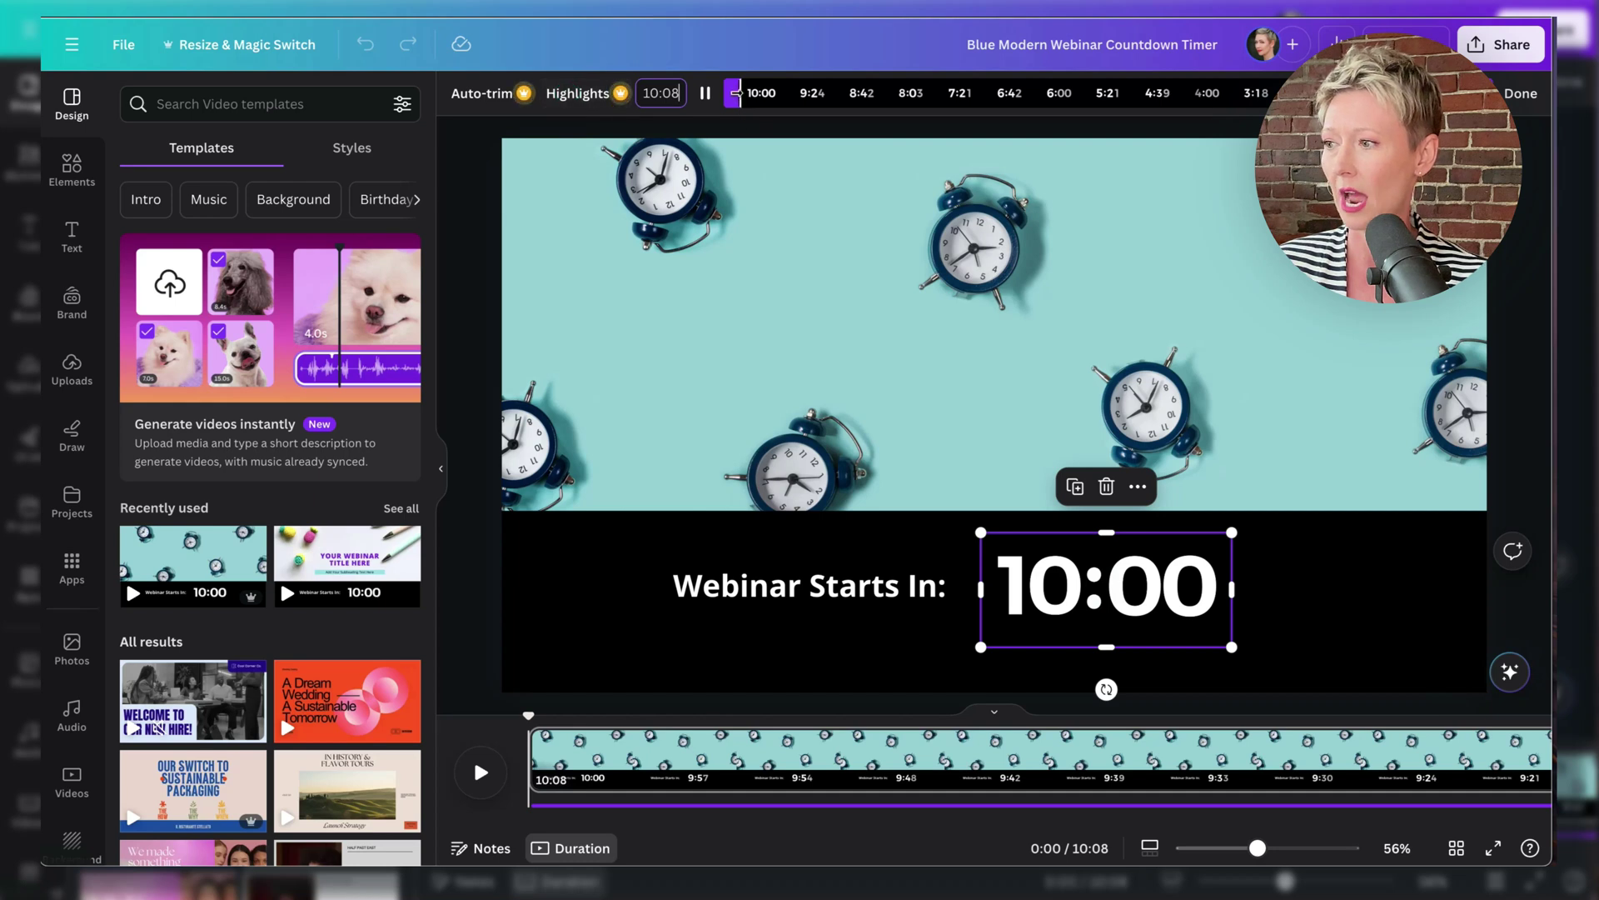
left_click_drag(733, 93, 1037, 113)
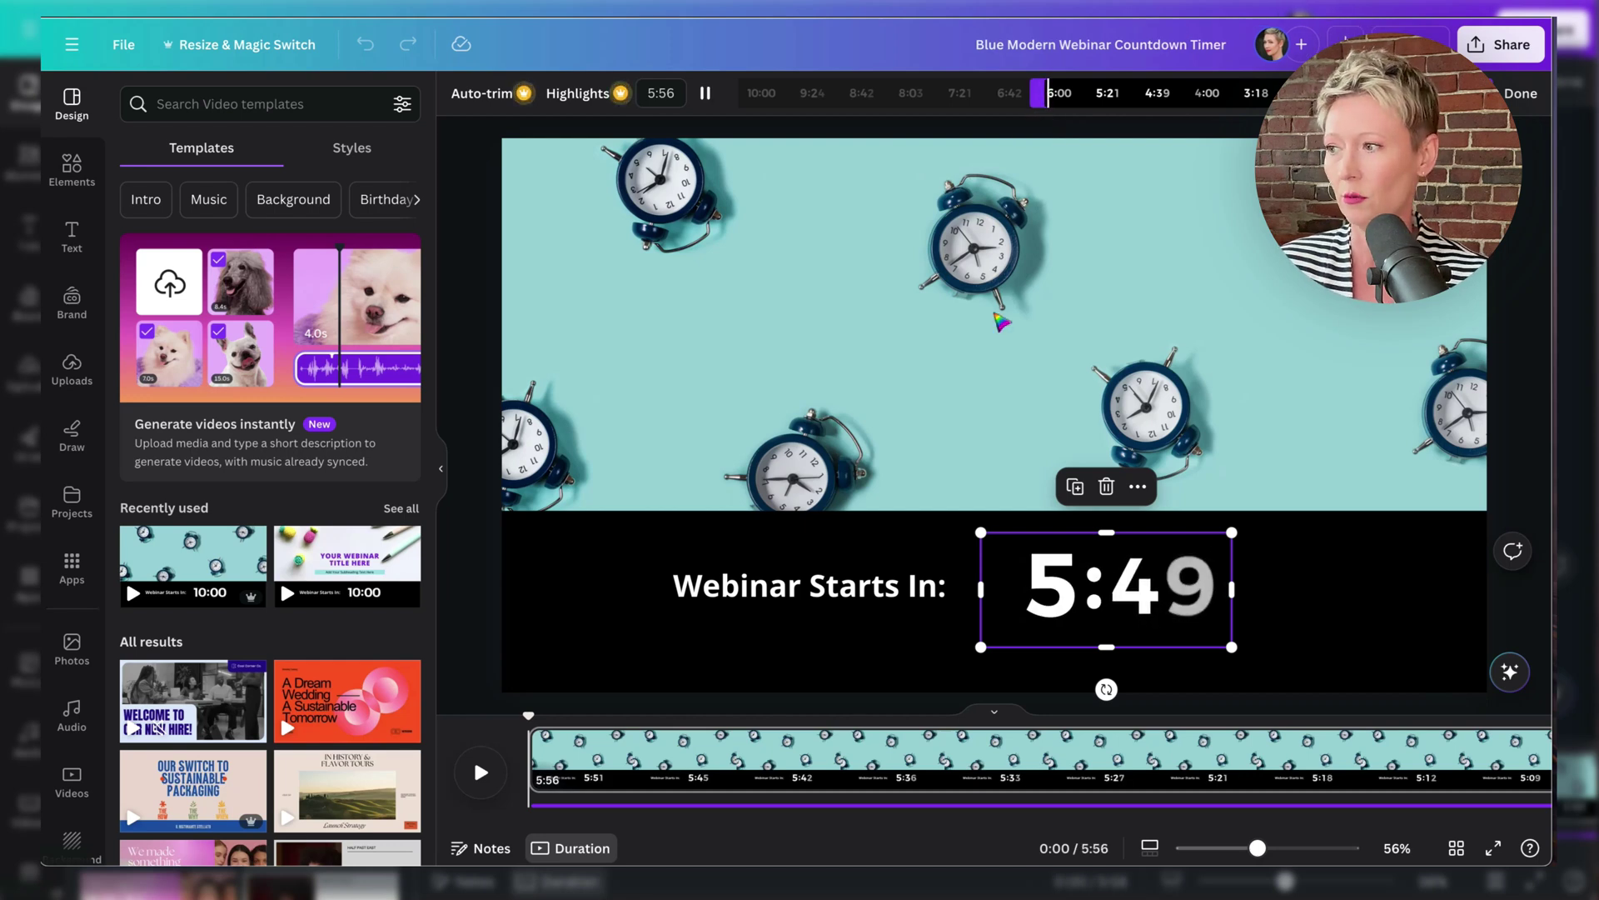
left_click(806, 310)
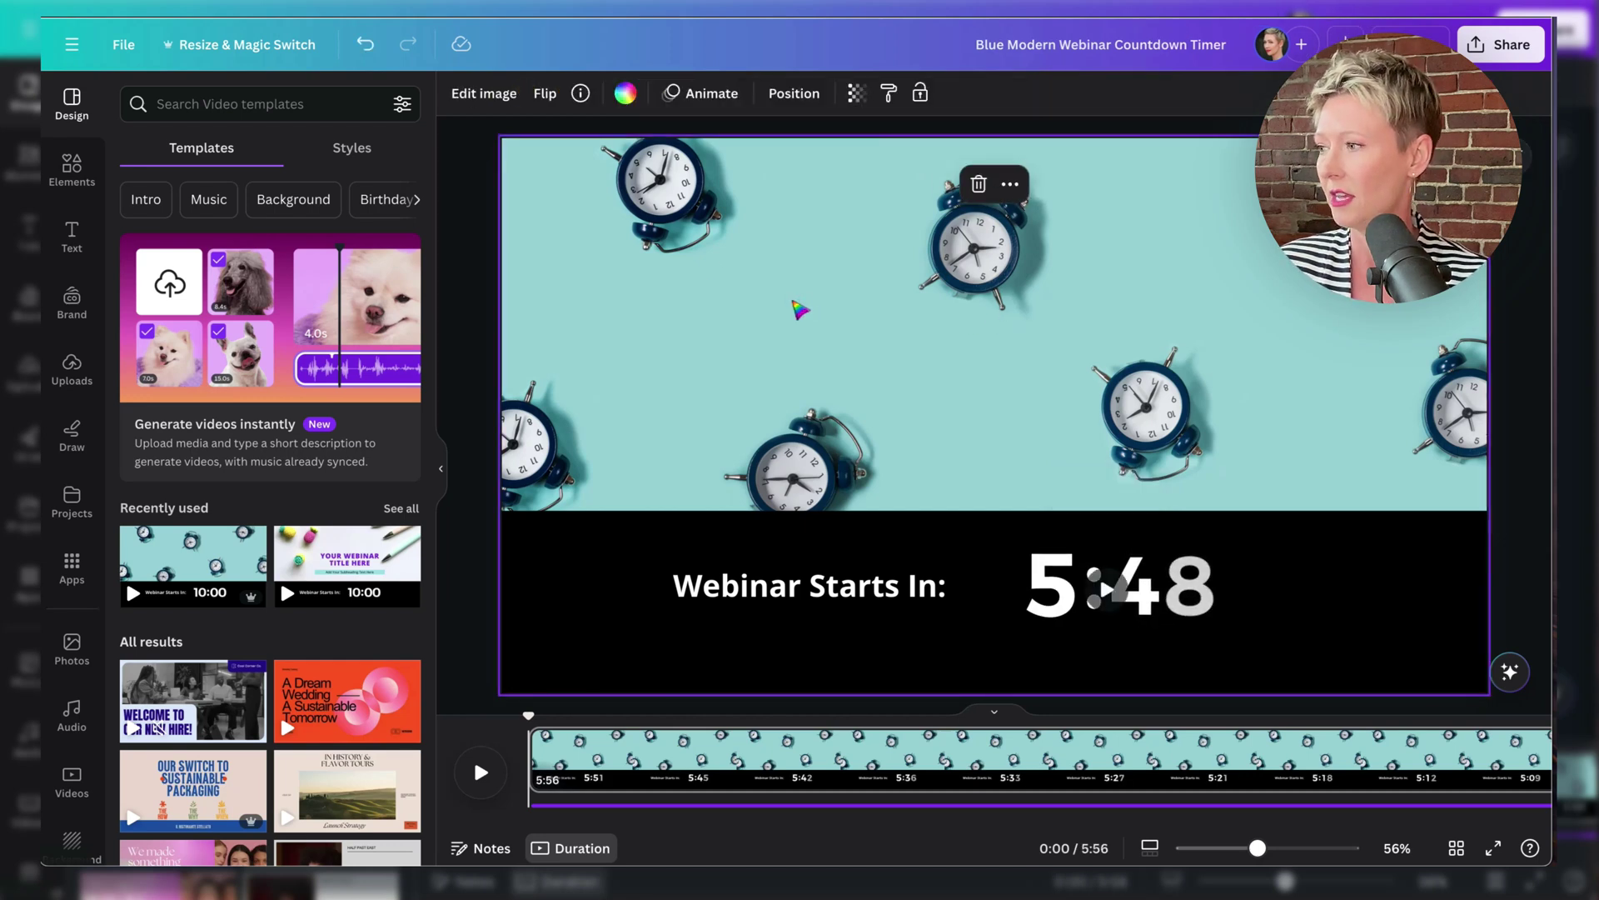
Step: Rerun the recent 'webinar countdown timer' search in the side panel and scroll the template results
left_click(293, 104)
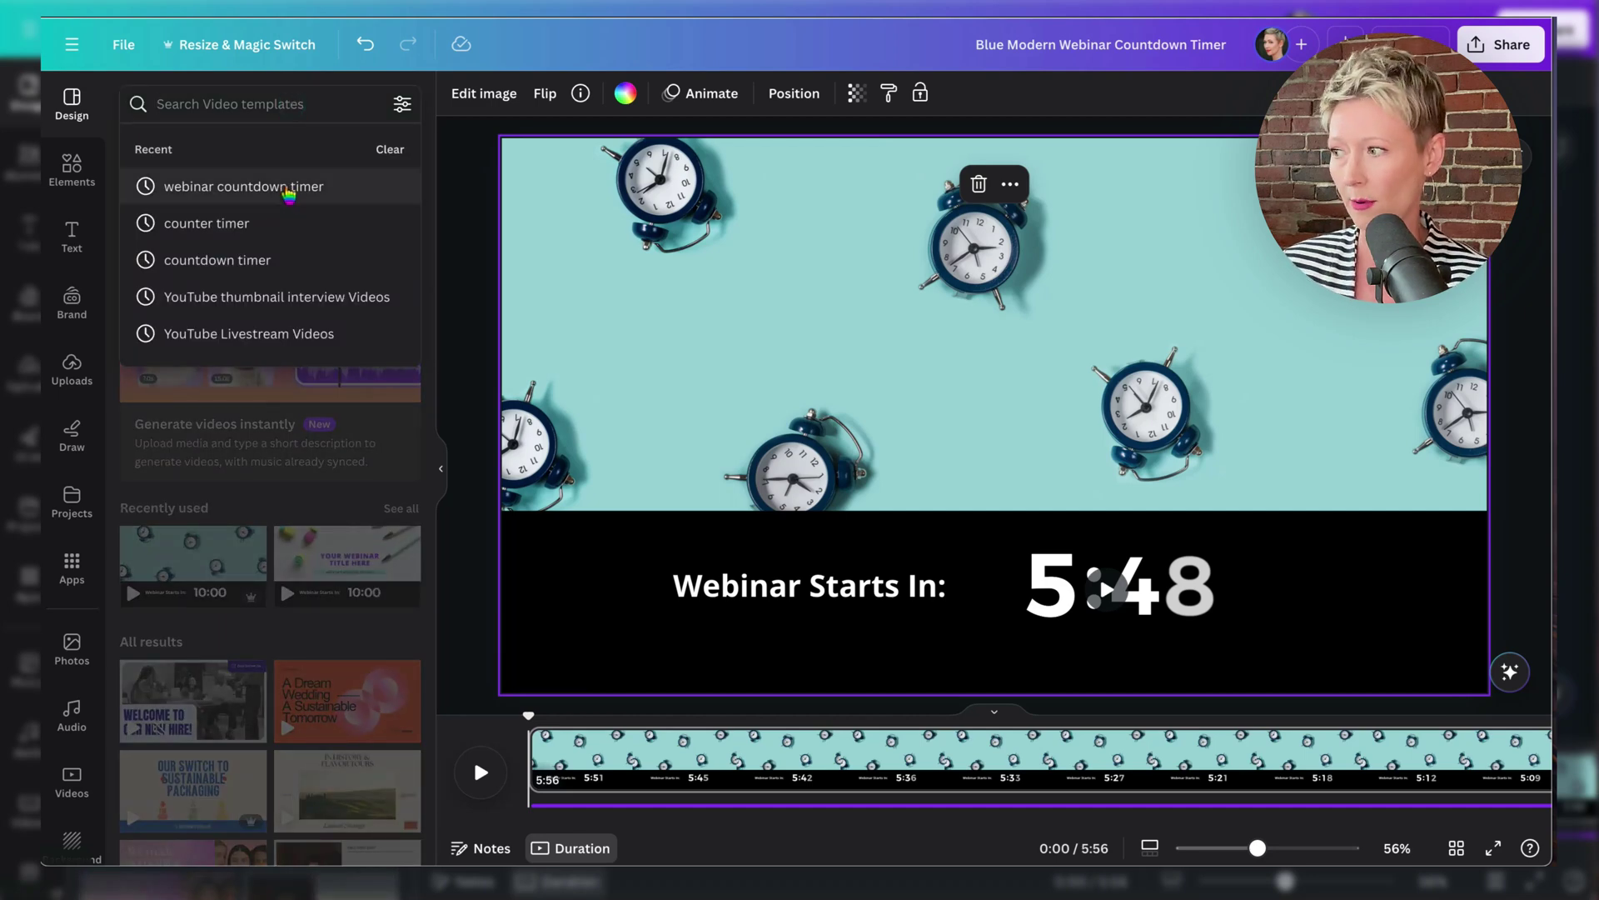
left_click(289, 191)
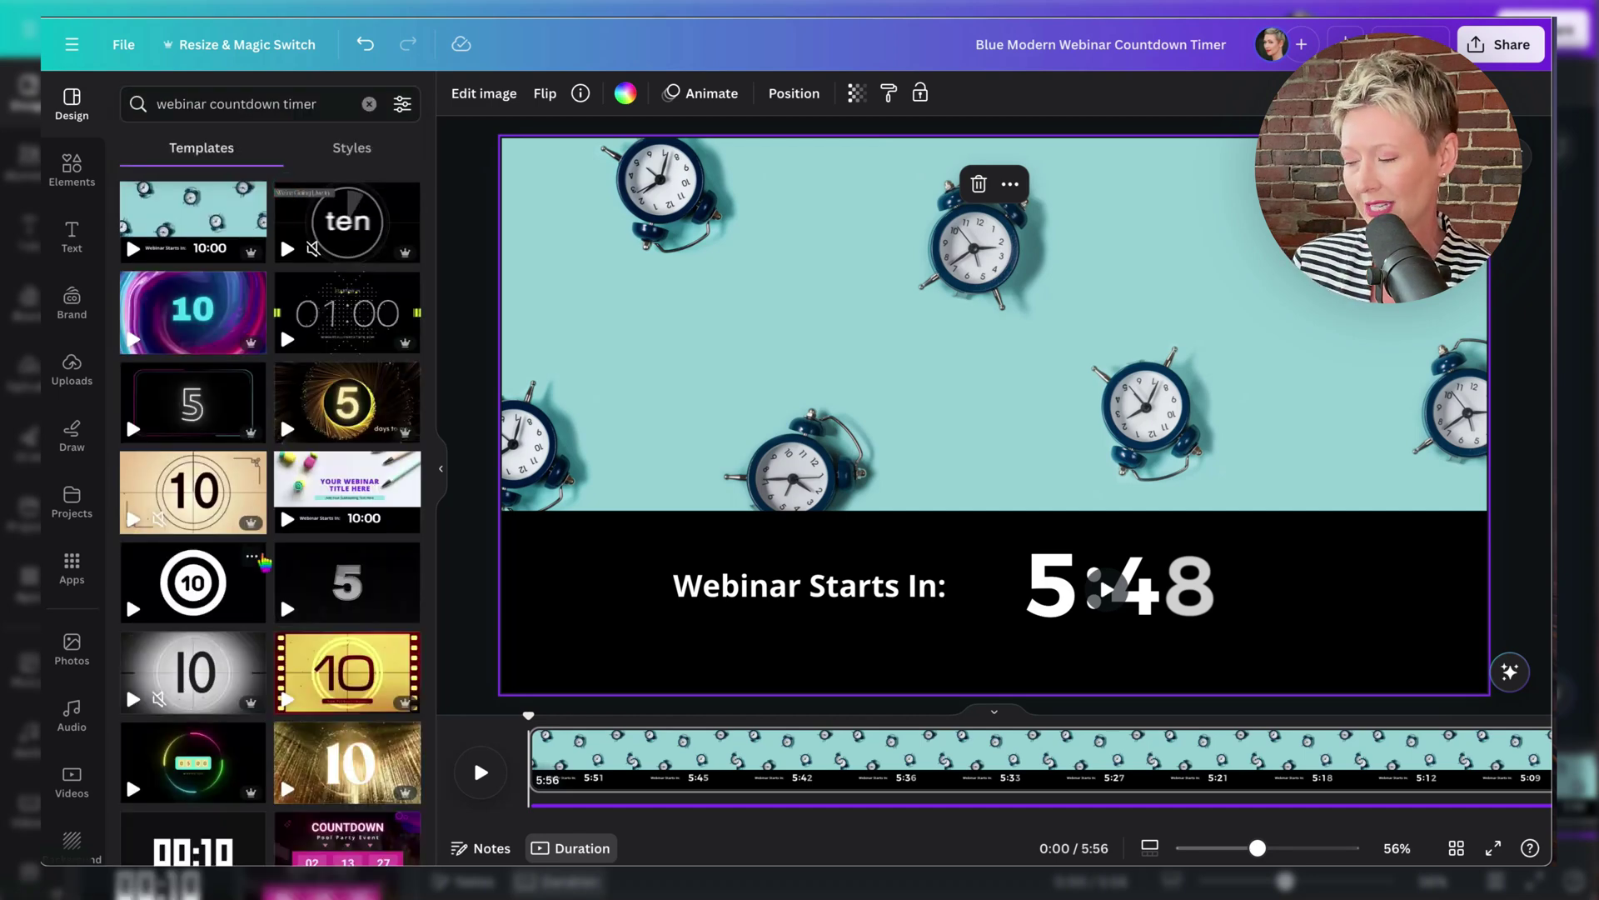
scroll(264, 563, "down", 4)
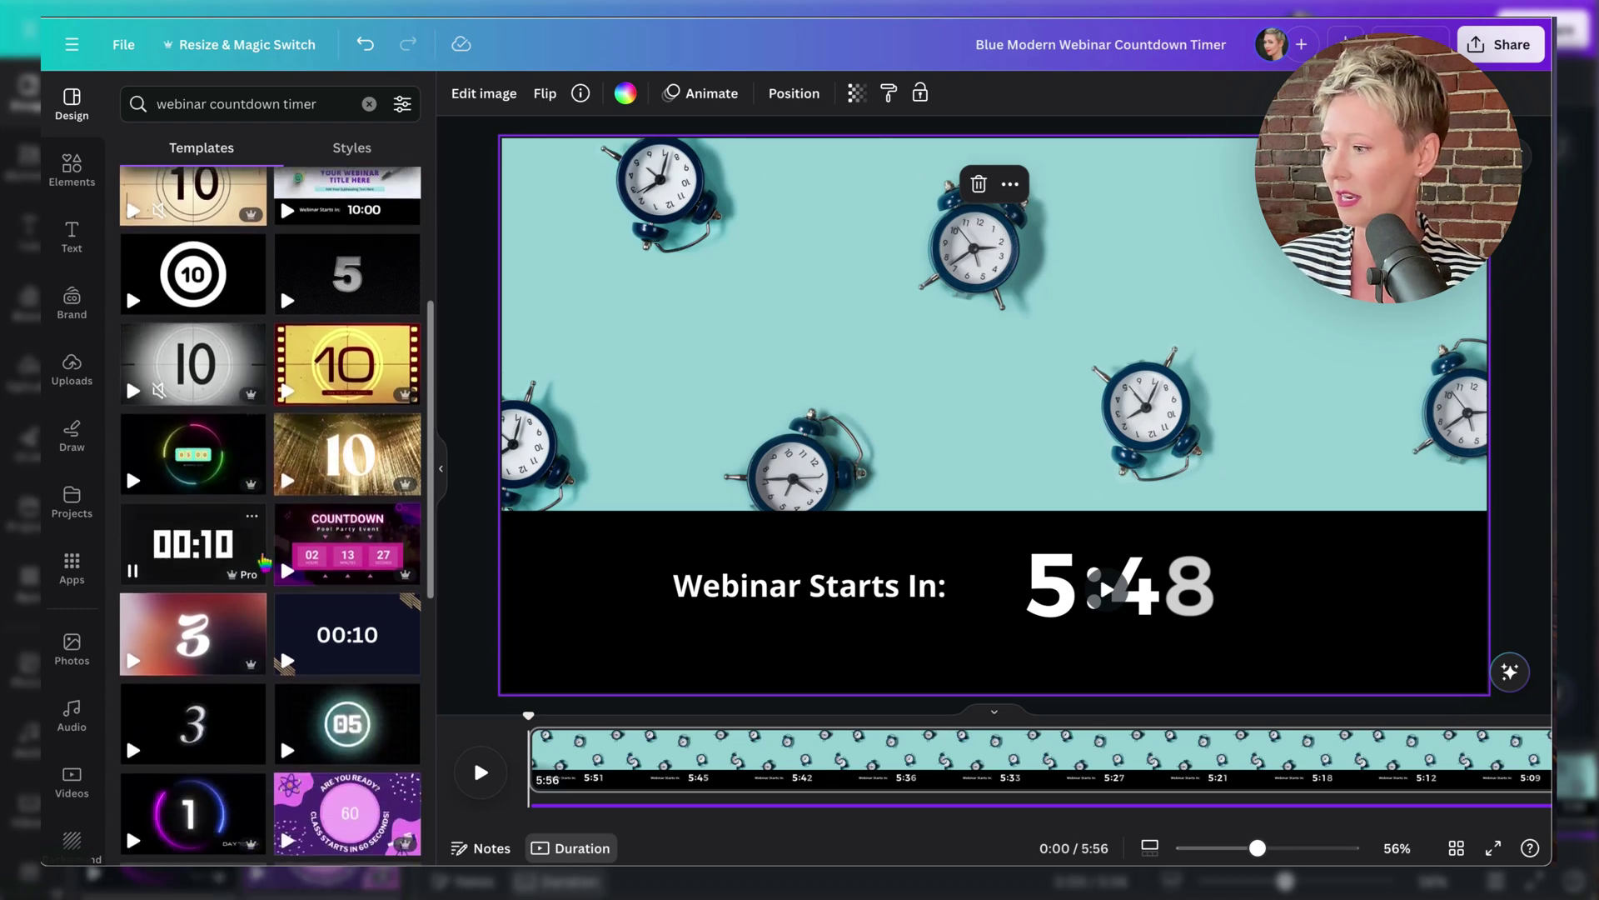
scroll(265, 563, "down", 6)
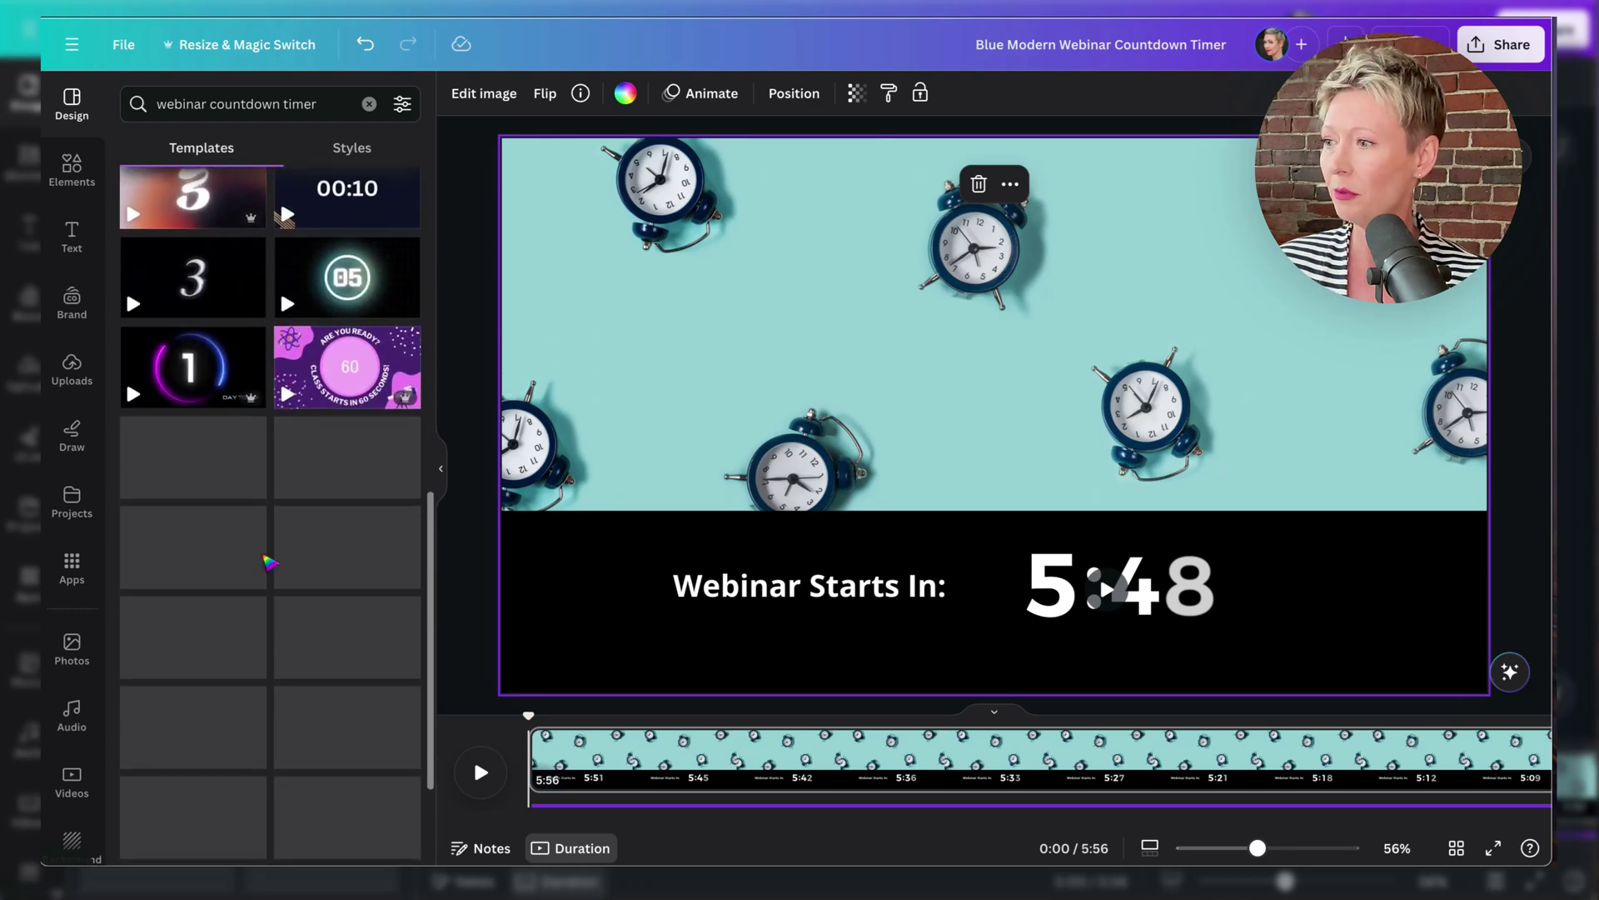
scroll(264, 563, "down", 1)
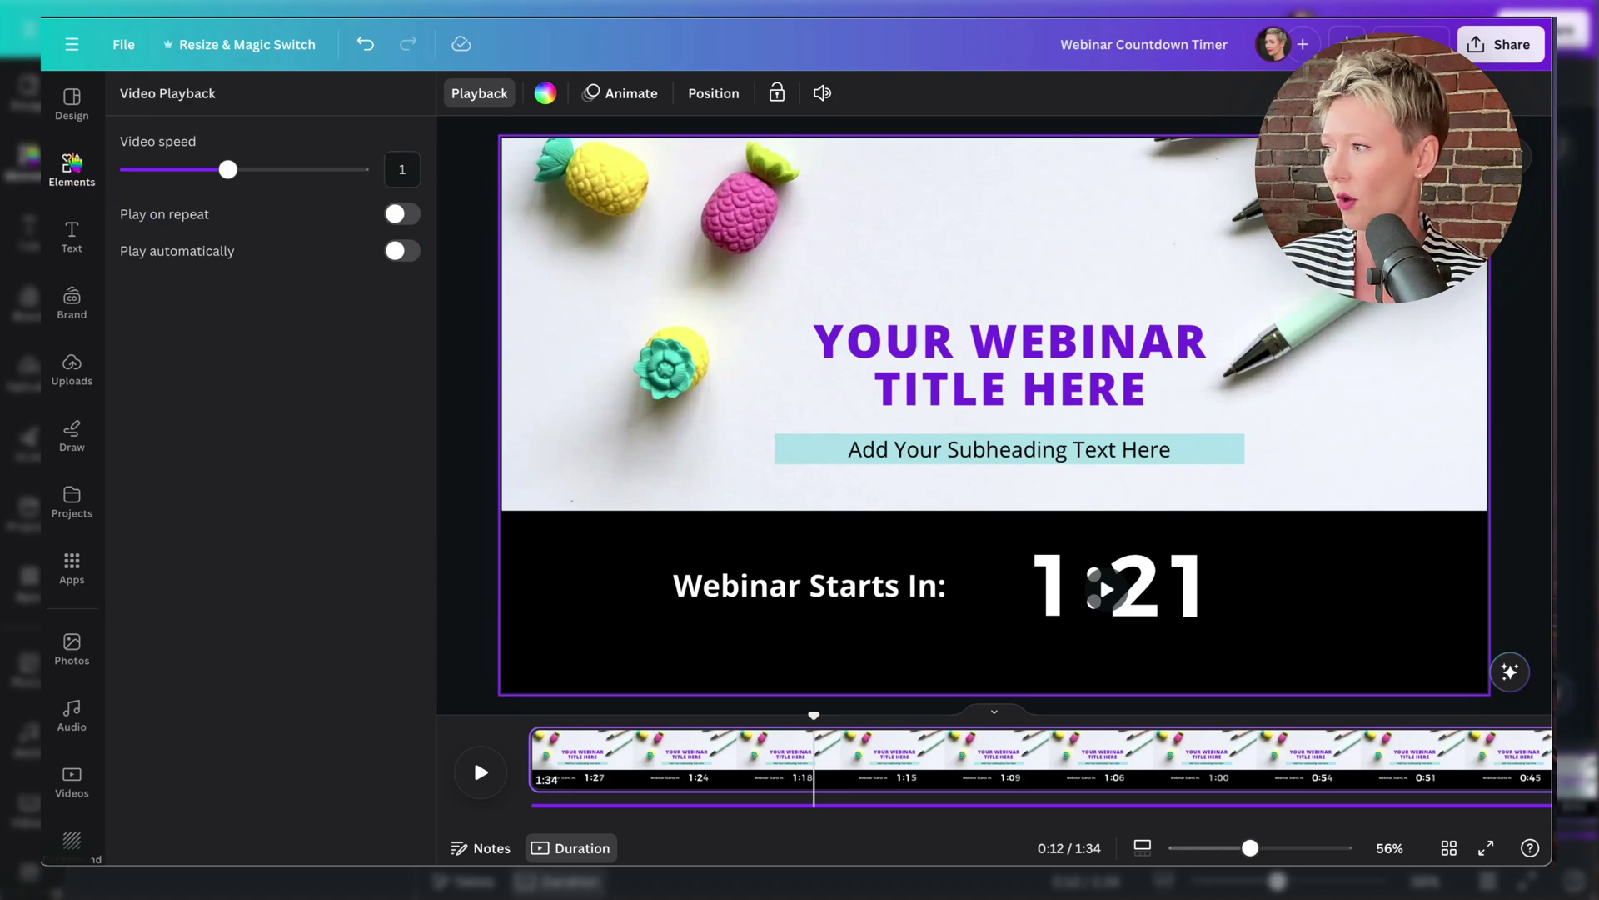
Step: Reopen the template panel, repeat the 'webinar countdown timer' search and scroll through the results
left_click(72, 104)
left_click(237, 112)
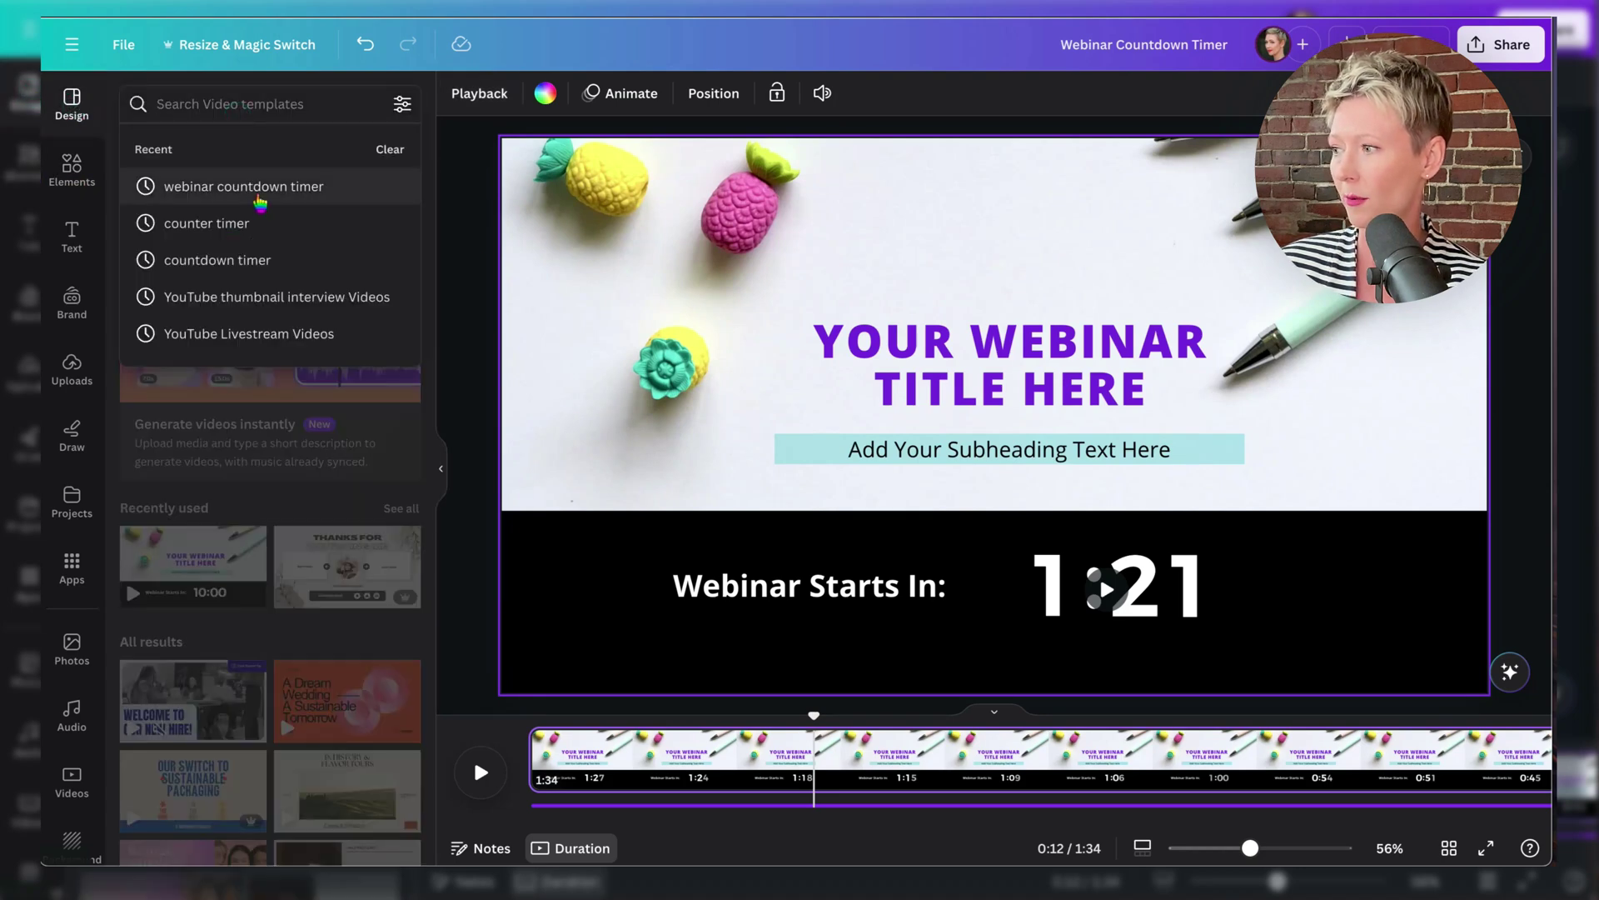
left_click(261, 191)
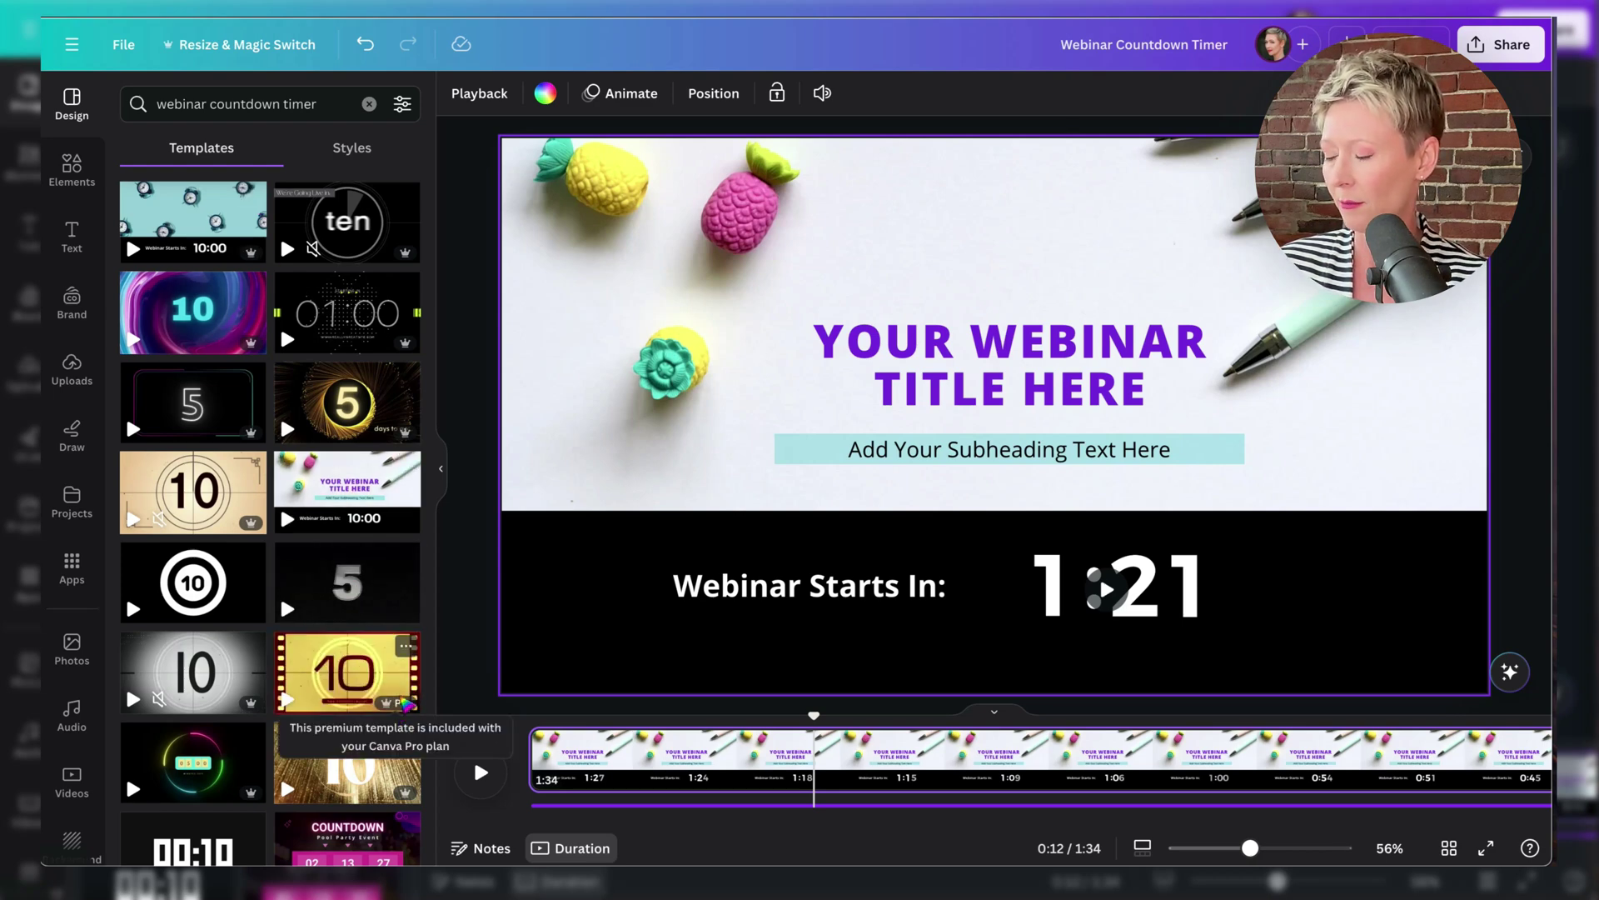
scroll(356, 744, "down", 3)
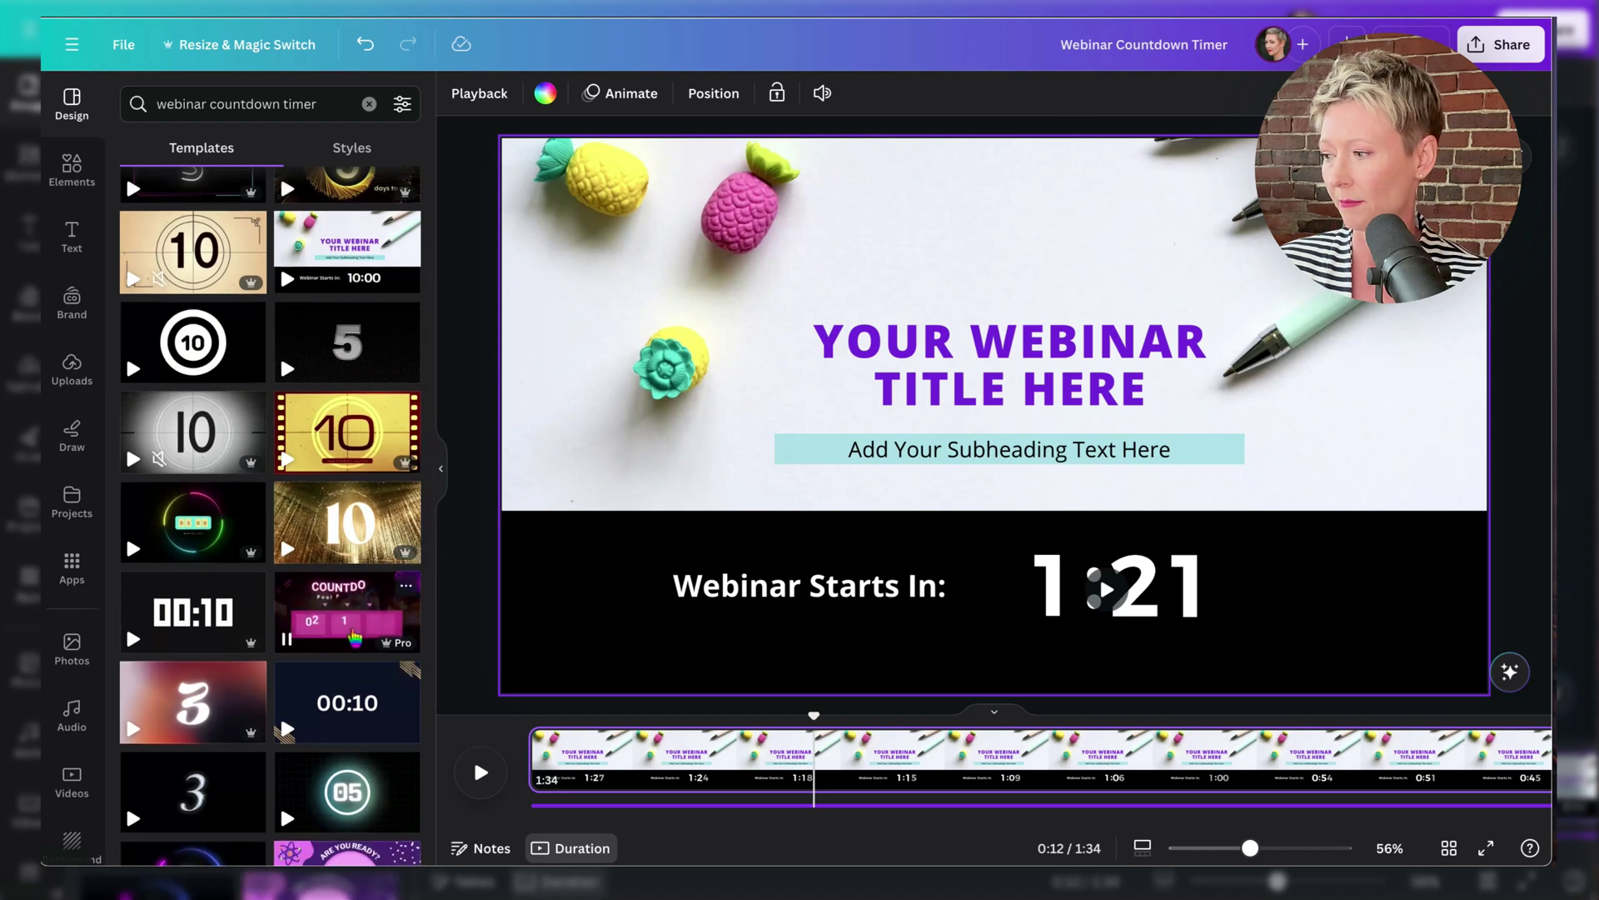
scroll(355, 637, "down", 2)
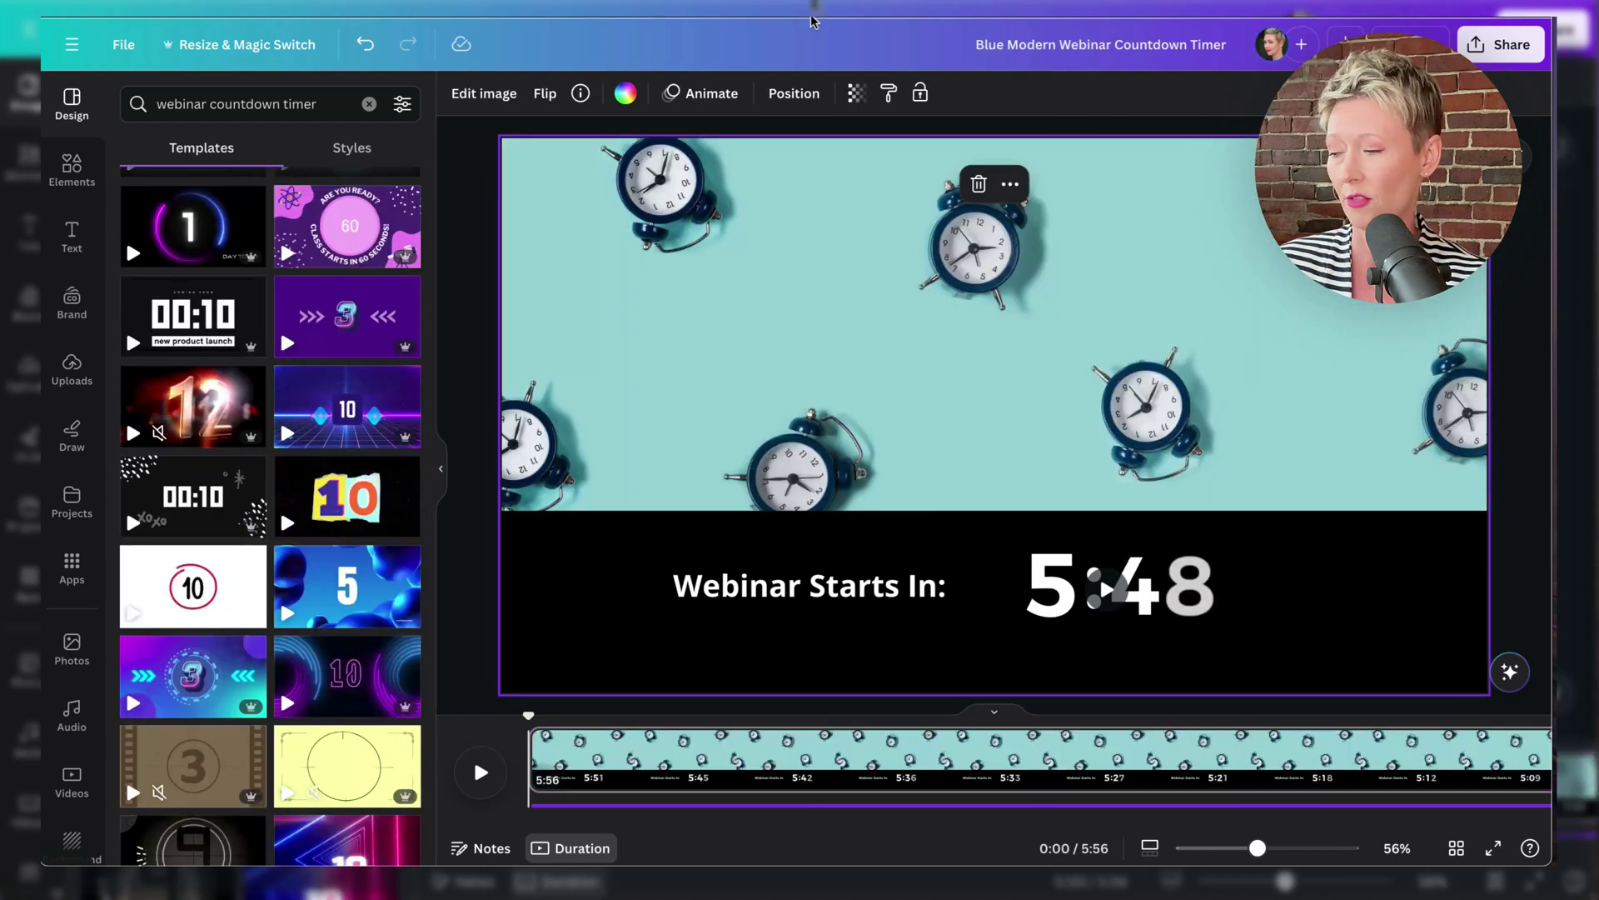
Step: Delete the clock background image and the 'Webinar Starts In' text
scroll(293, 499, "down", 1)
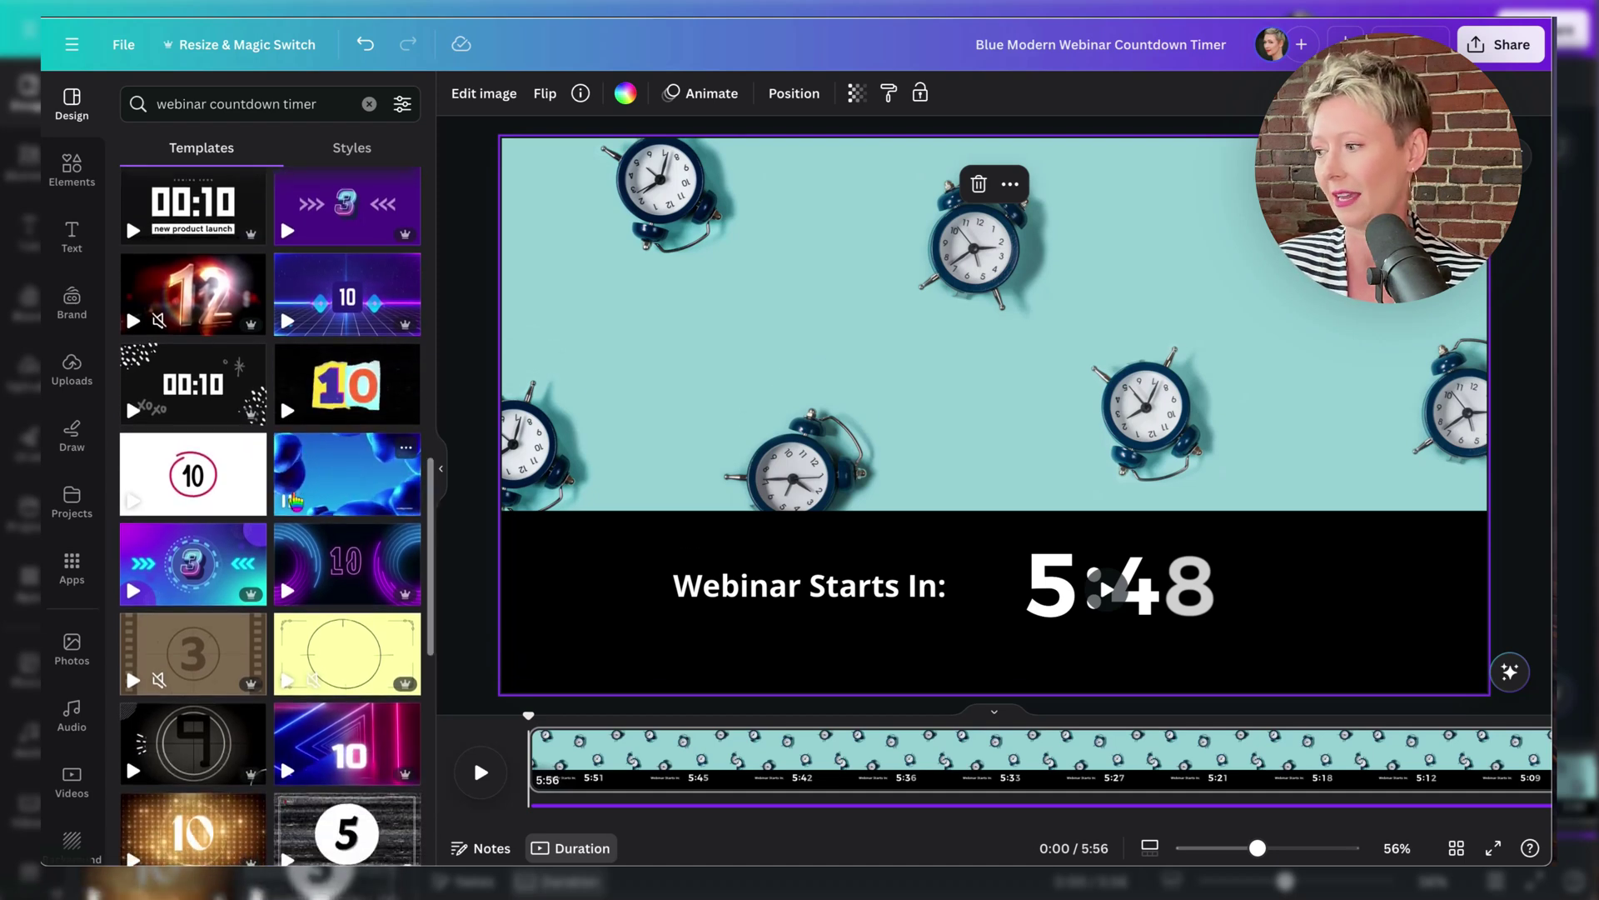
scroll(294, 500, "down", 2)
scroll(295, 500, "down", 1)
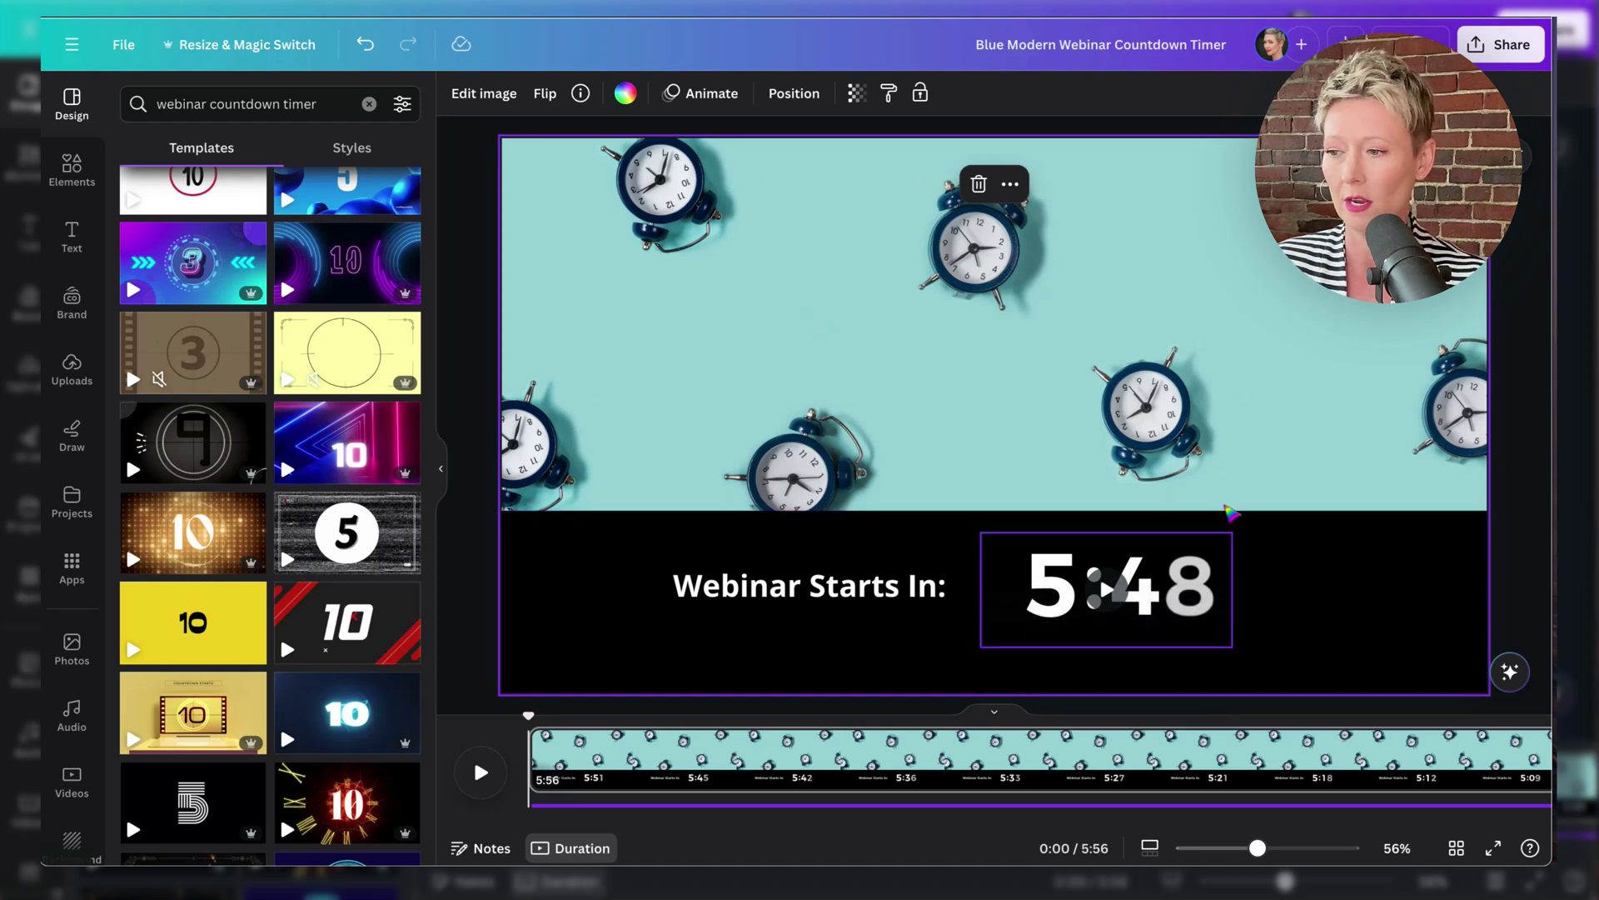
key("Delete")
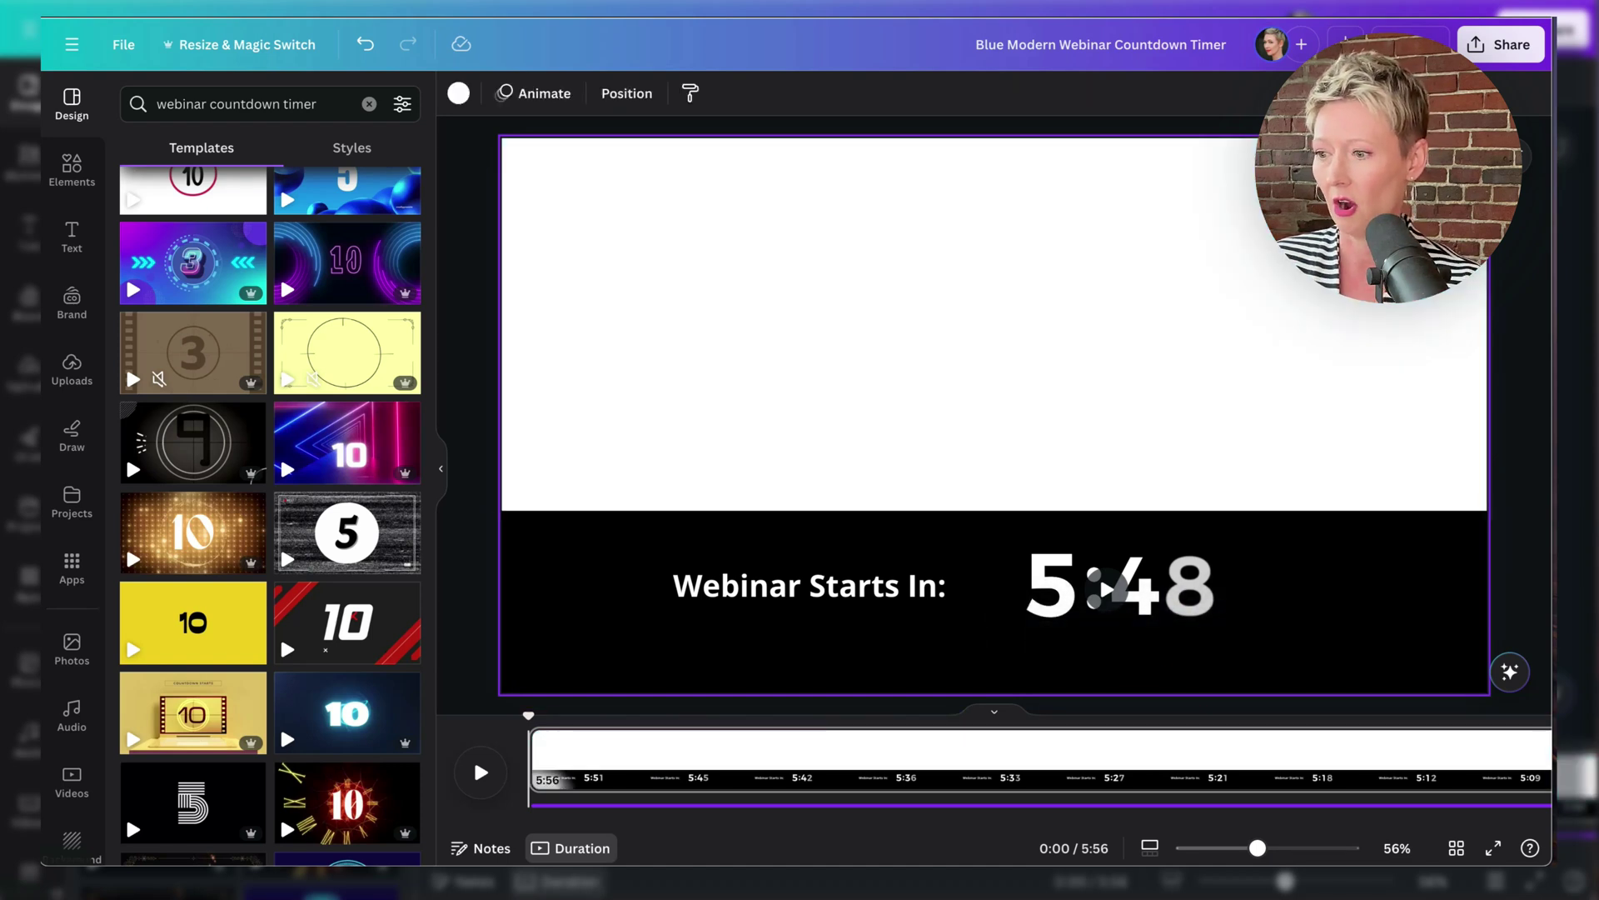
left_click(812, 587)
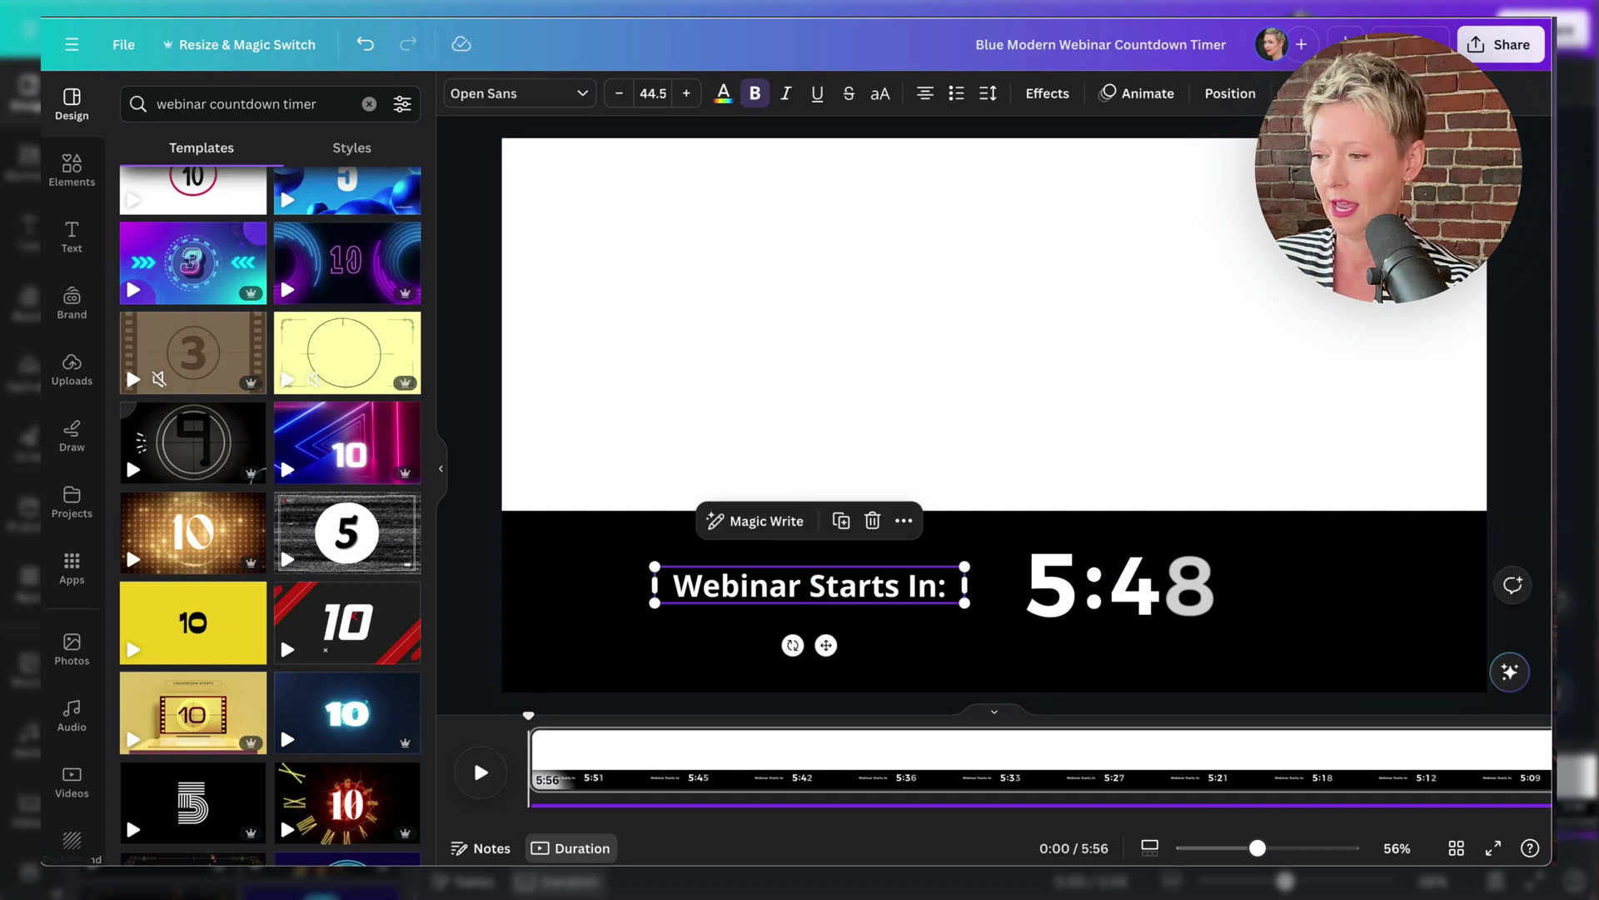
key("Delete")
Step: Enlarge the countdown timer video and centre it on the page
left_click(1064, 592)
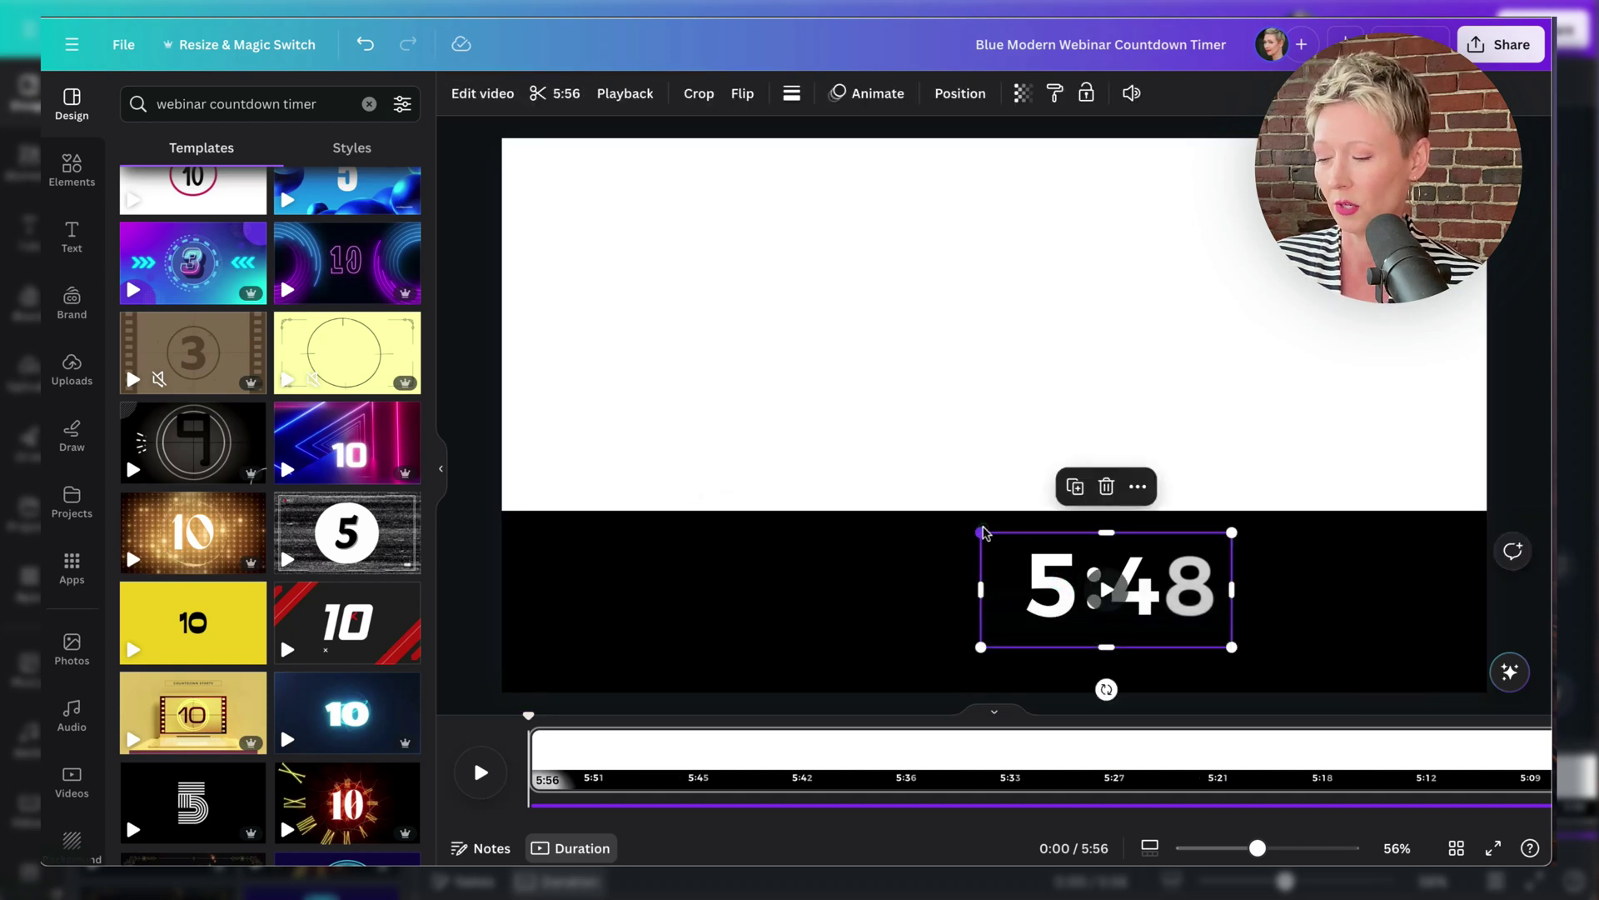
left_click_drag(877, 428, 655, 377)
left_click_drag(782, 506, 831, 431)
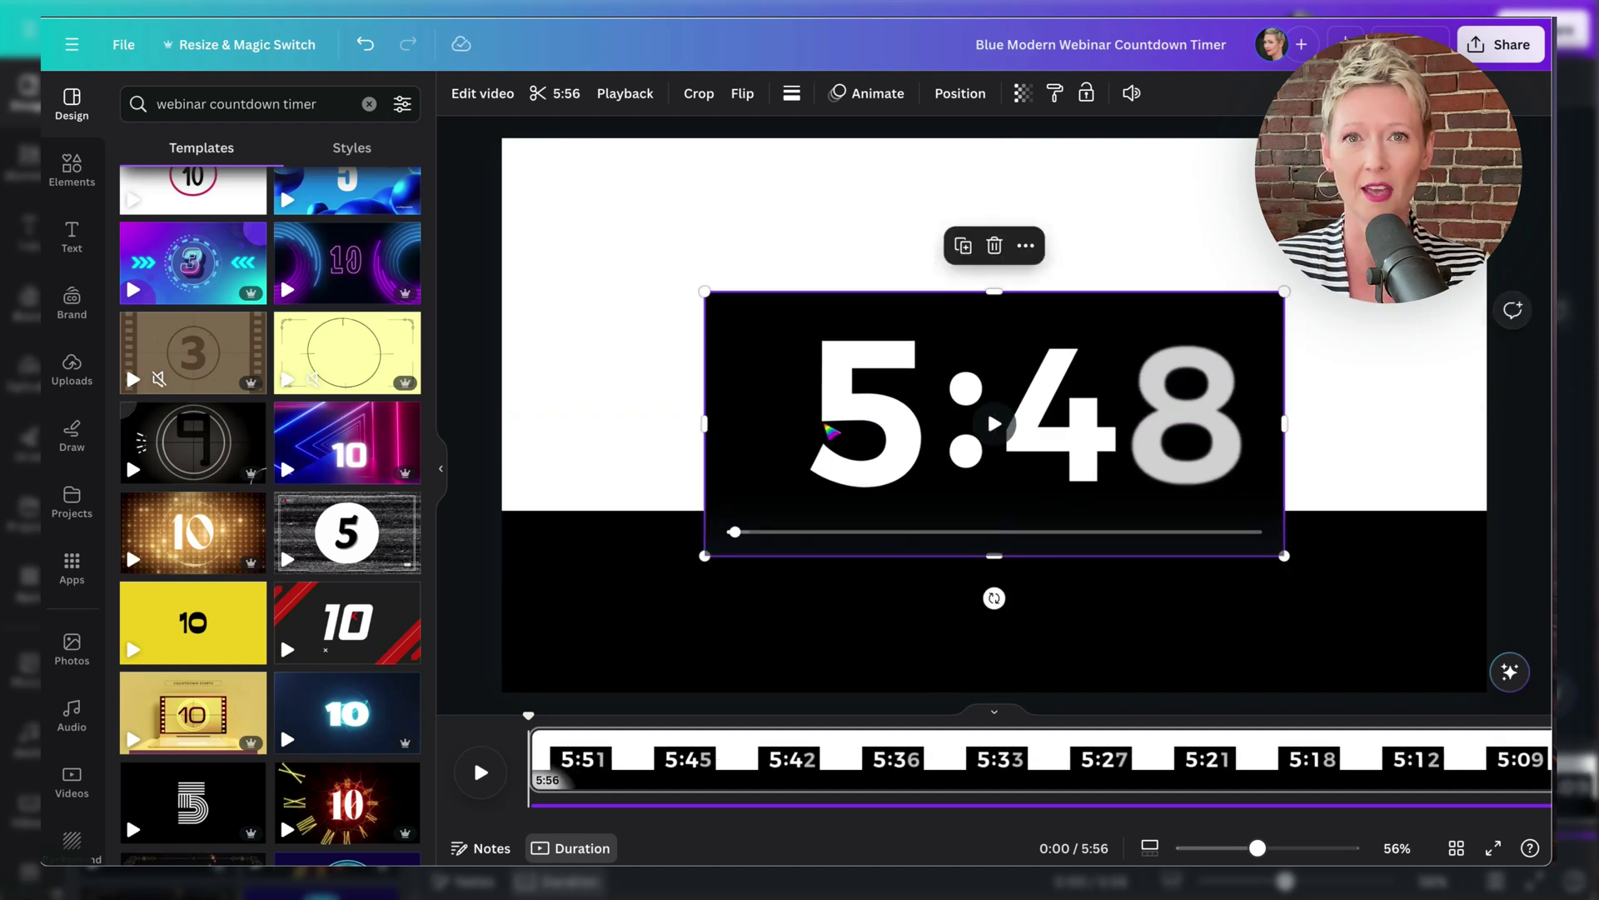